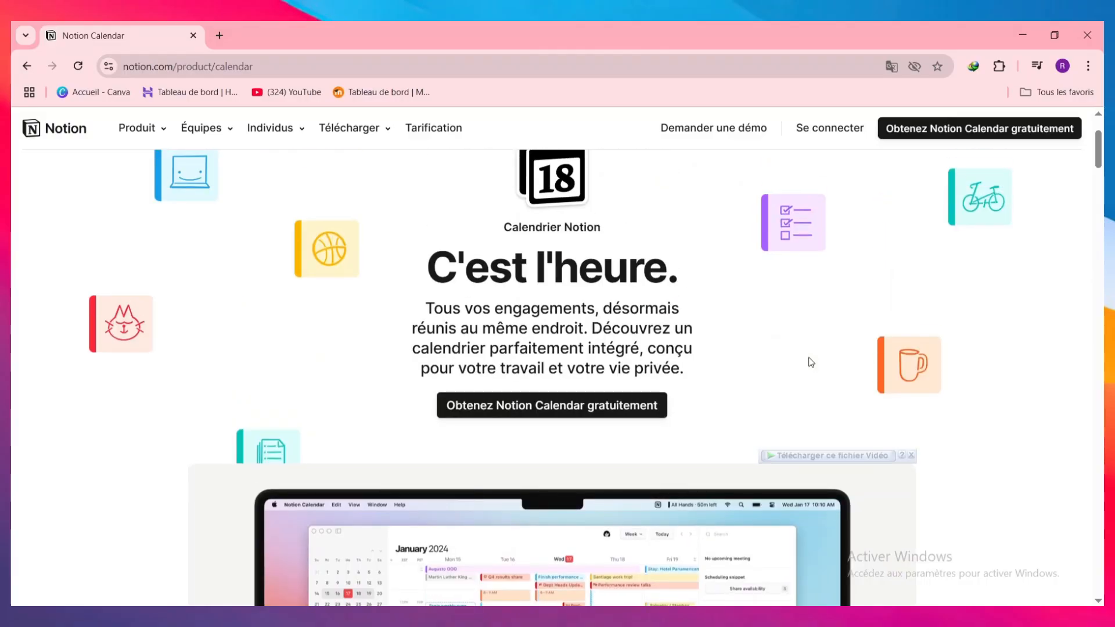
Open the free Notion Calendar web app from its product page
scroll(726, 319, down, 3)
scroll(723, 340, up, 6)
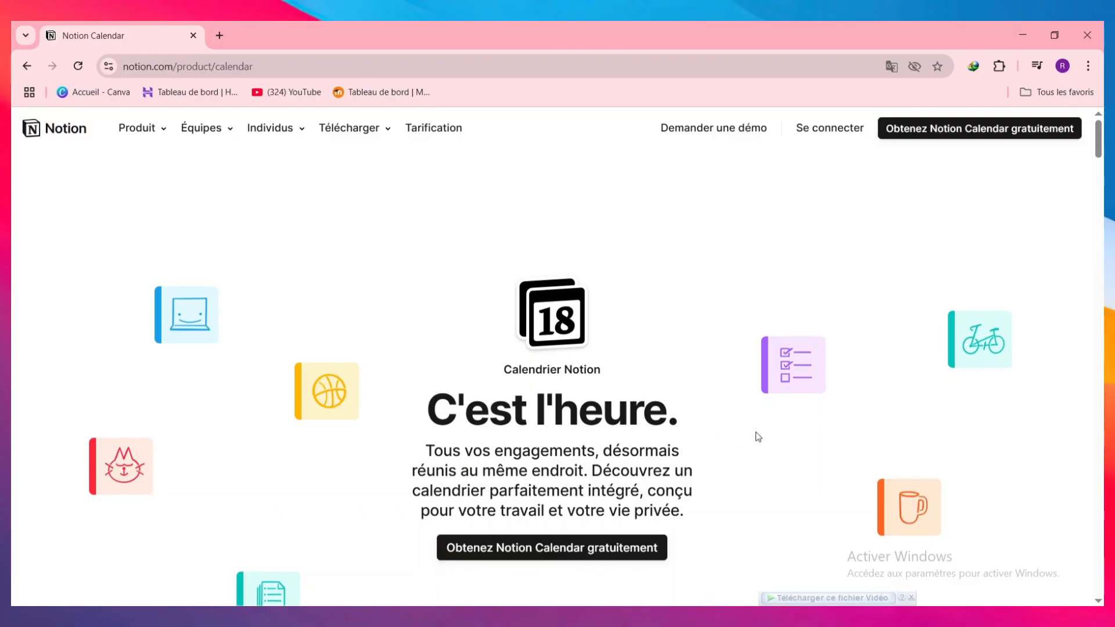
scroll(755, 436, down, 3)
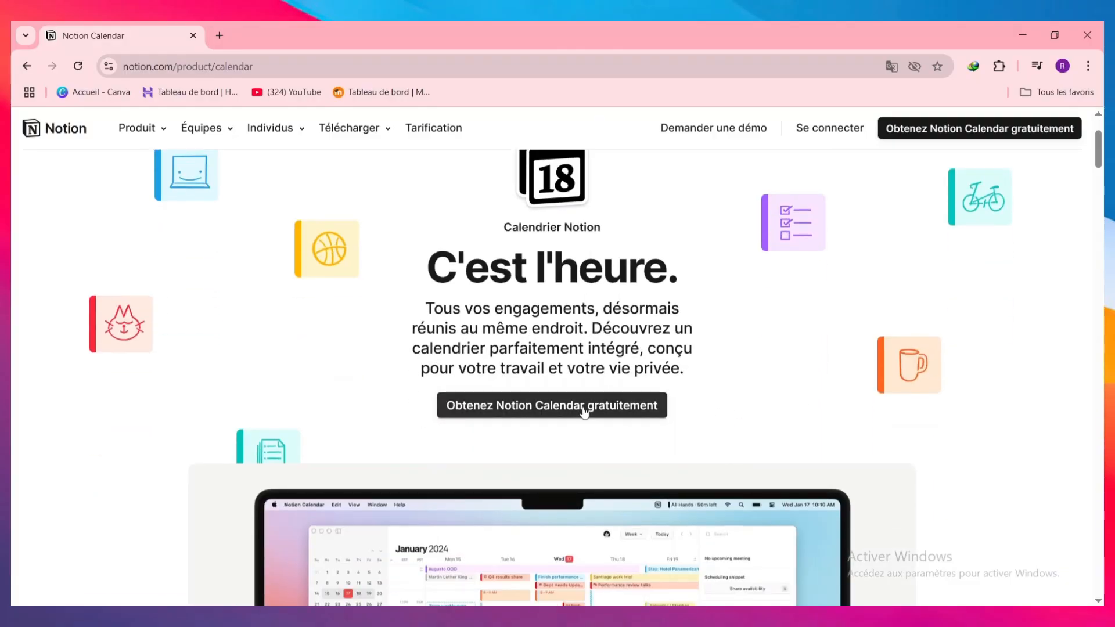
click(548, 409)
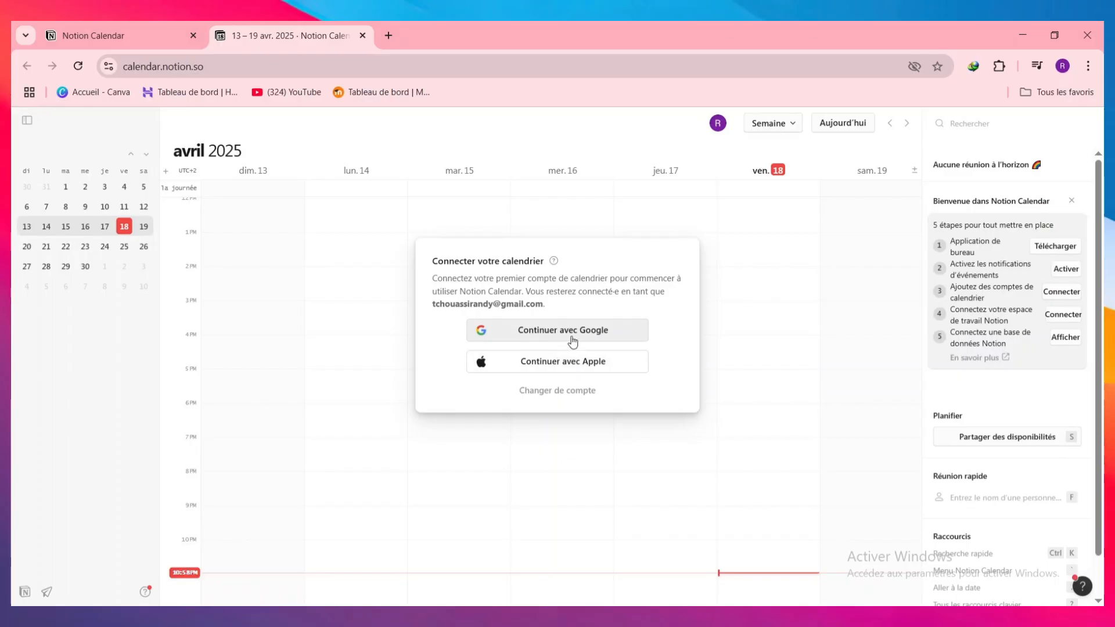
Connect the calendar through Google and continue through the access consent page
click(572, 339)
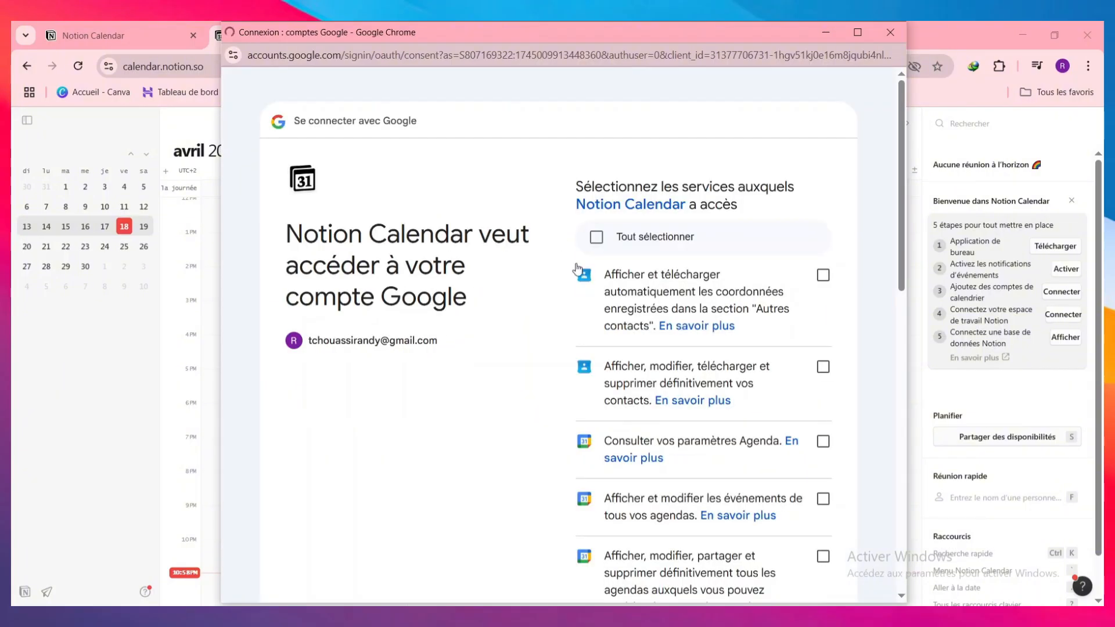
scroll(665, 328, down, 7)
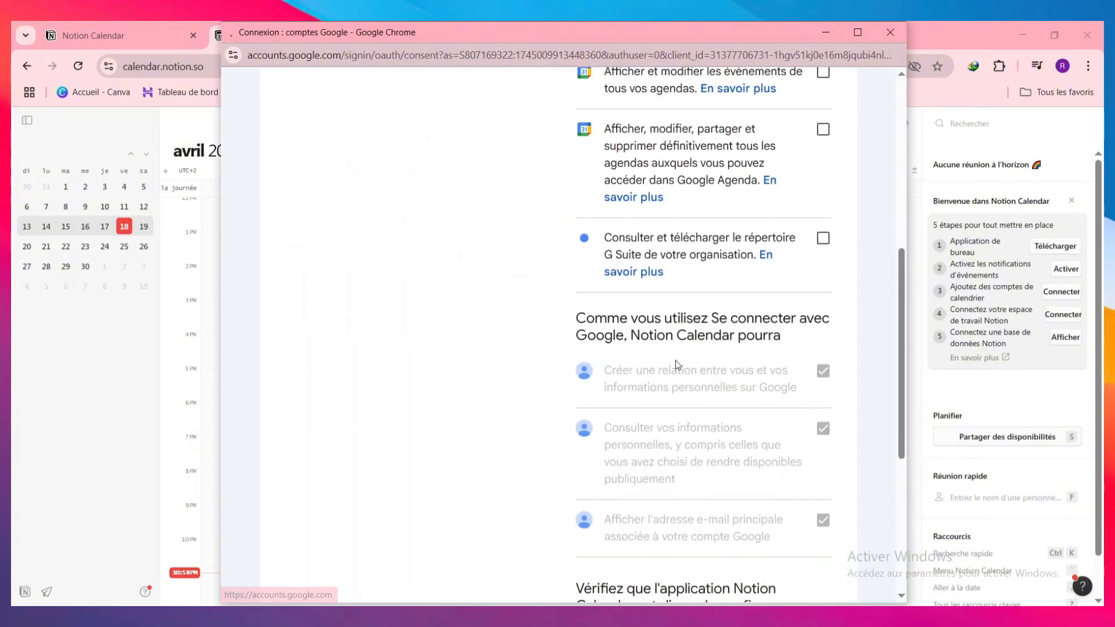
scroll(682, 378, down, 6)
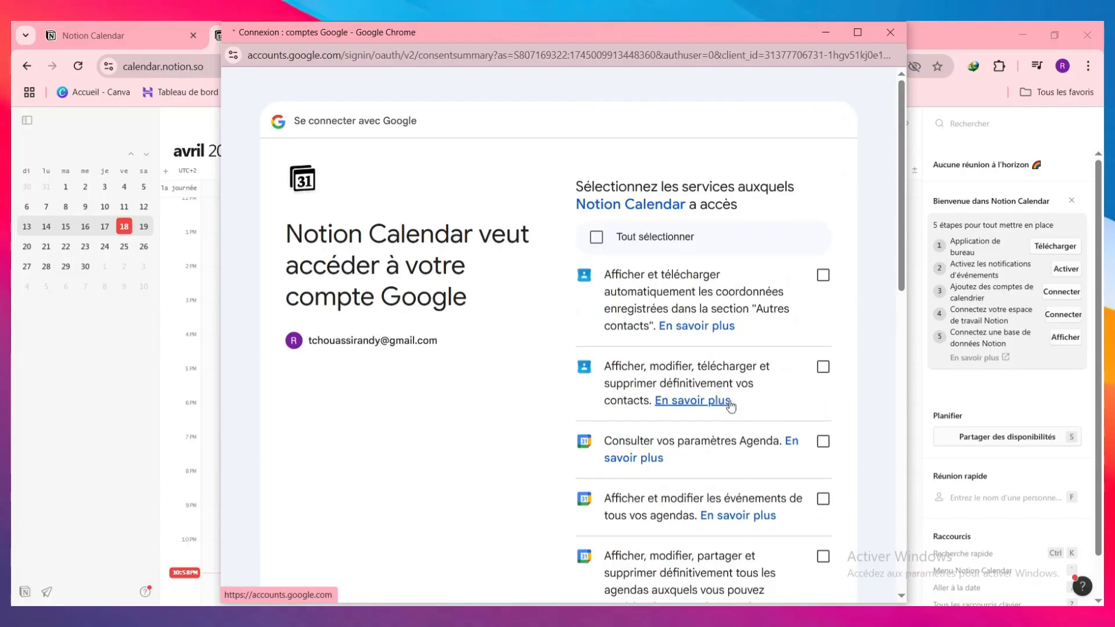
scroll(730, 401, down, 6)
scroll(731, 401, down, 6)
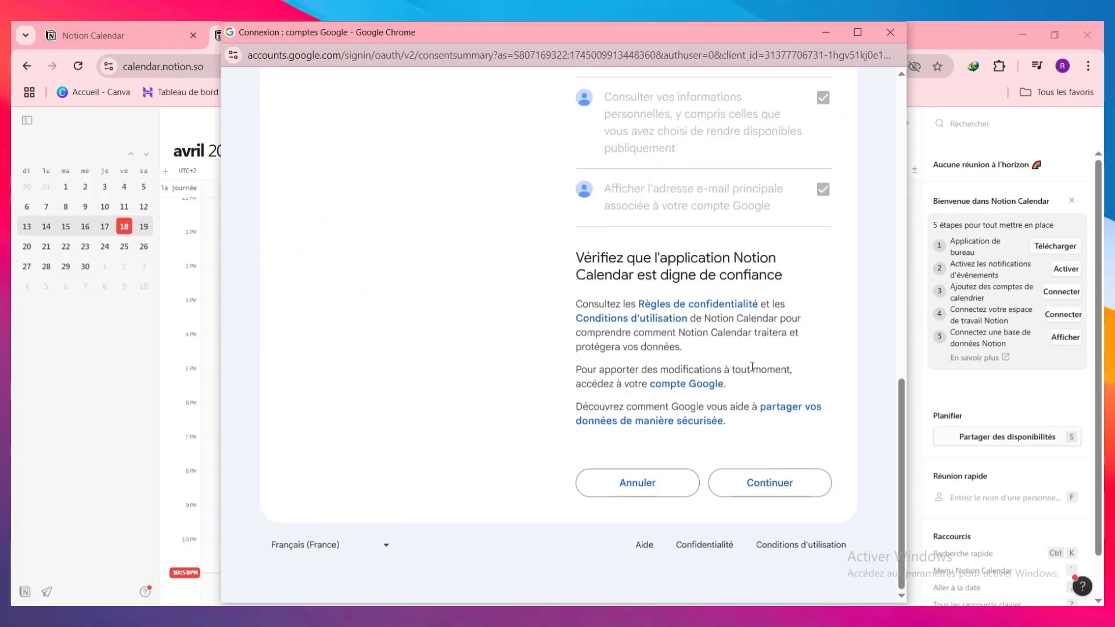
click(774, 492)
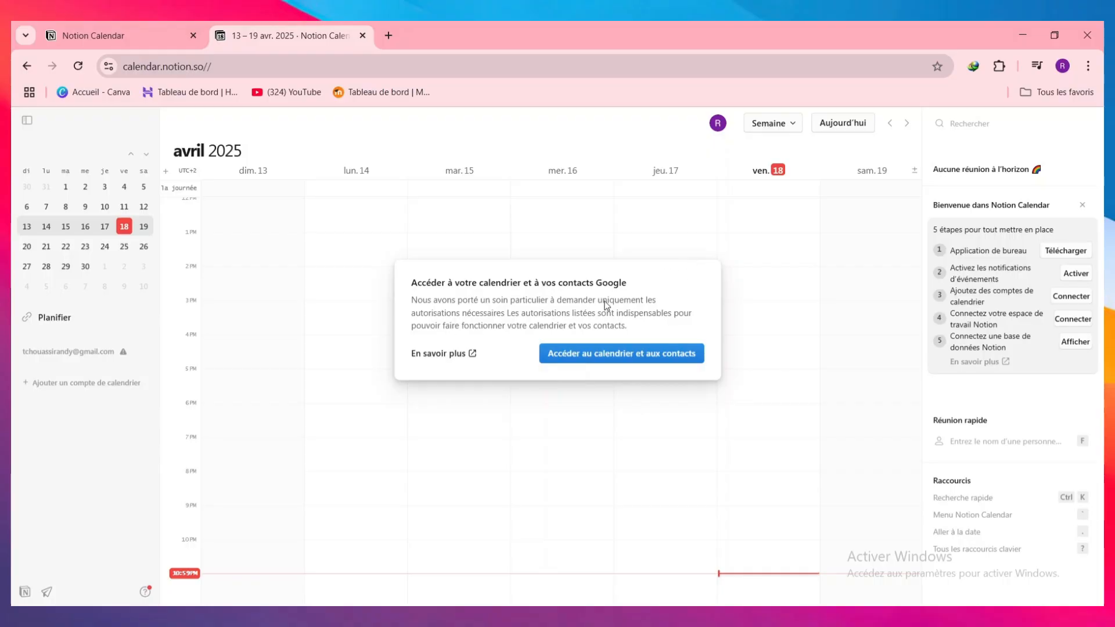
Request access to the Google calendar and contacts again and approve it on the consent page
click(670, 354)
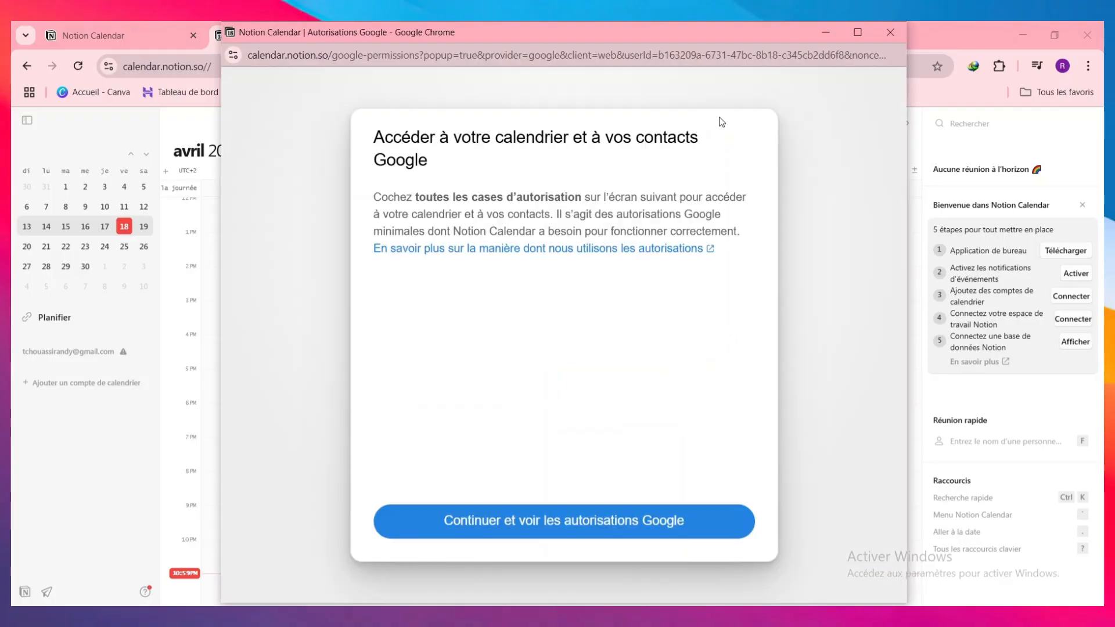
click(891, 32)
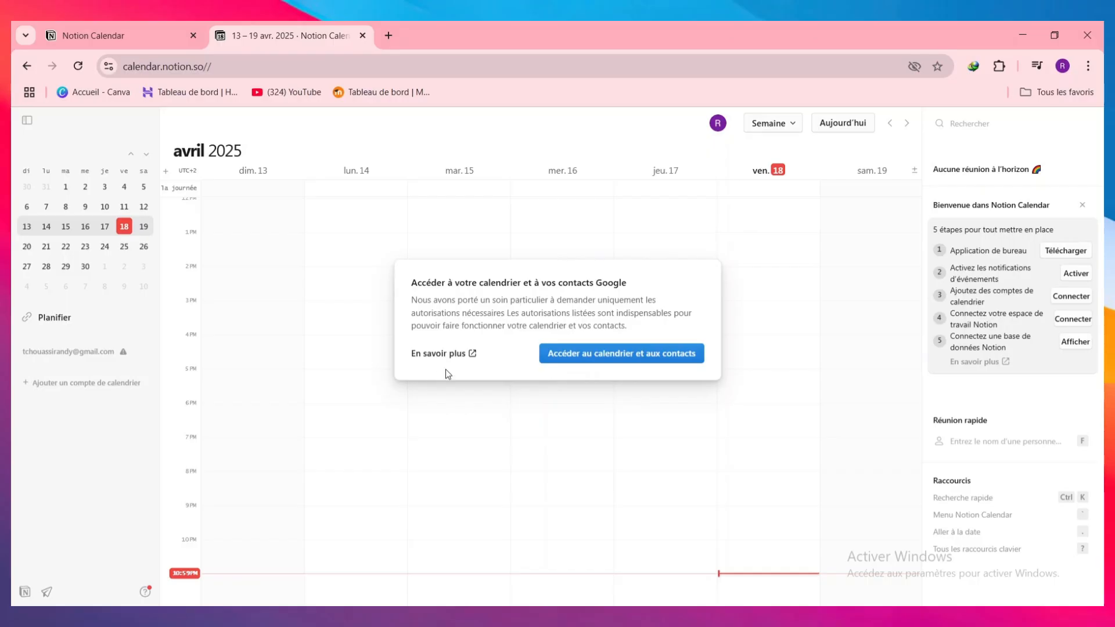
scroll(762, 408, down, 5)
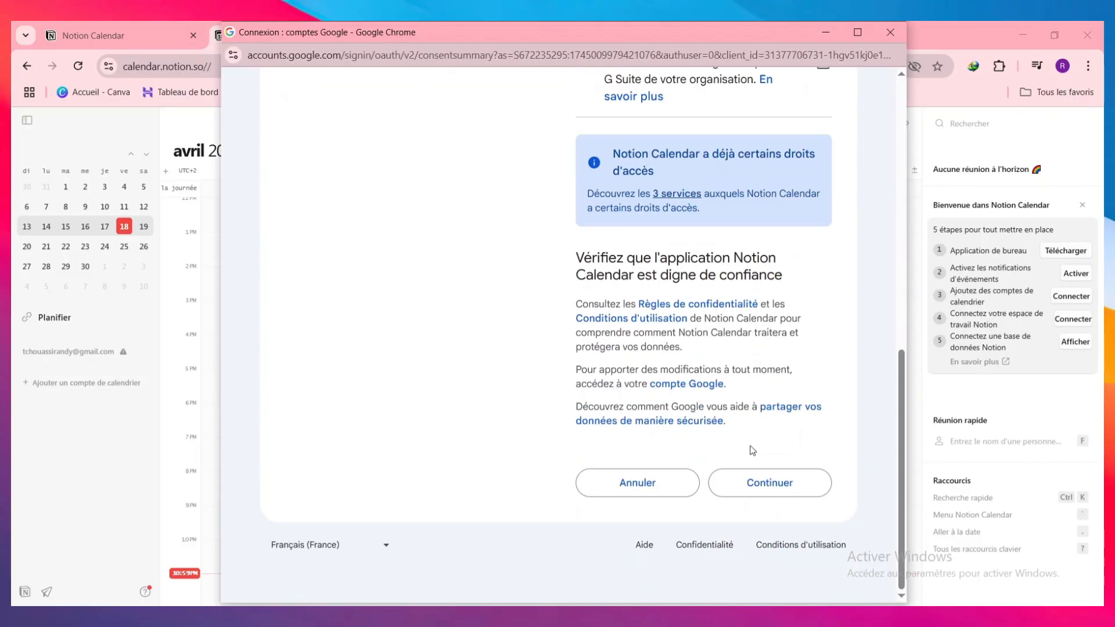
click(765, 483)
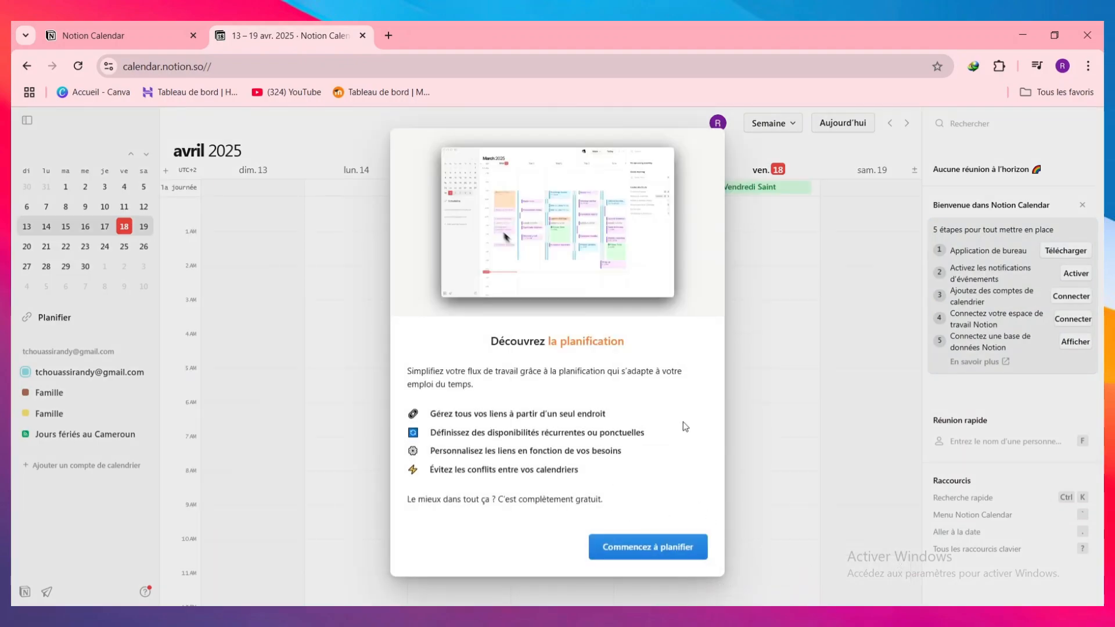
Leave the scheduling introduction, collapse its panel and look through the week of 13–19 April
click(649, 548)
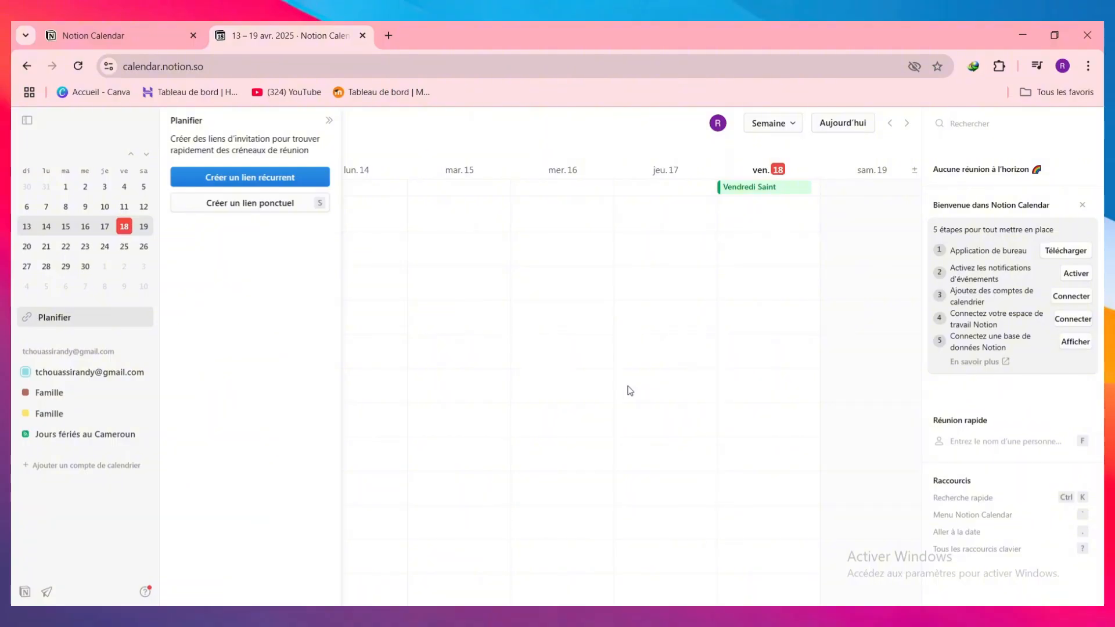
click(329, 121)
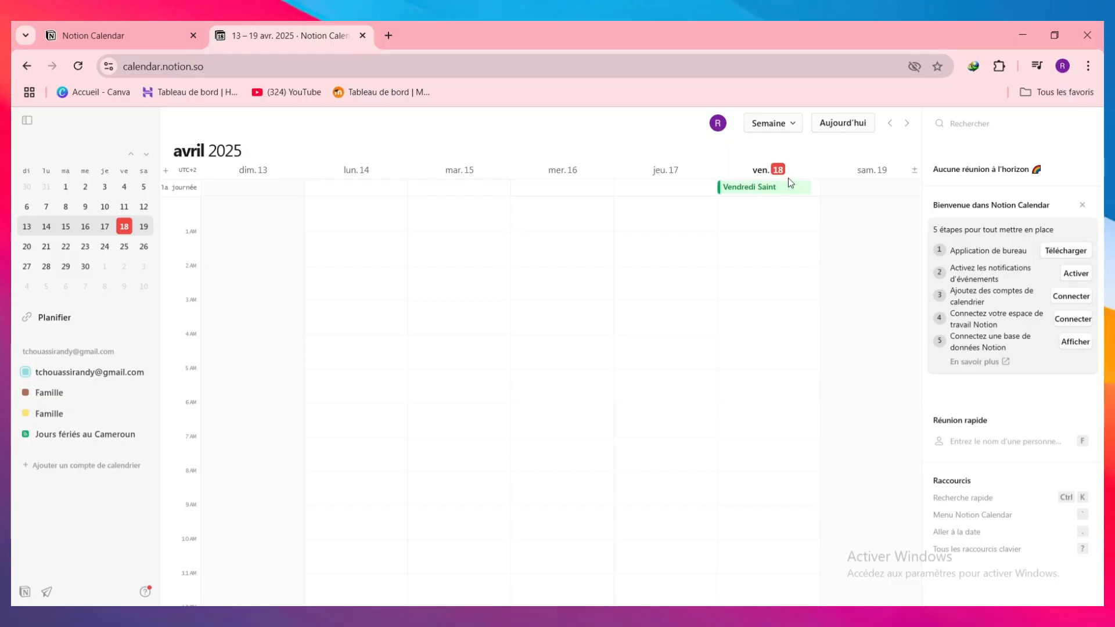
scroll(768, 241, down, 3)
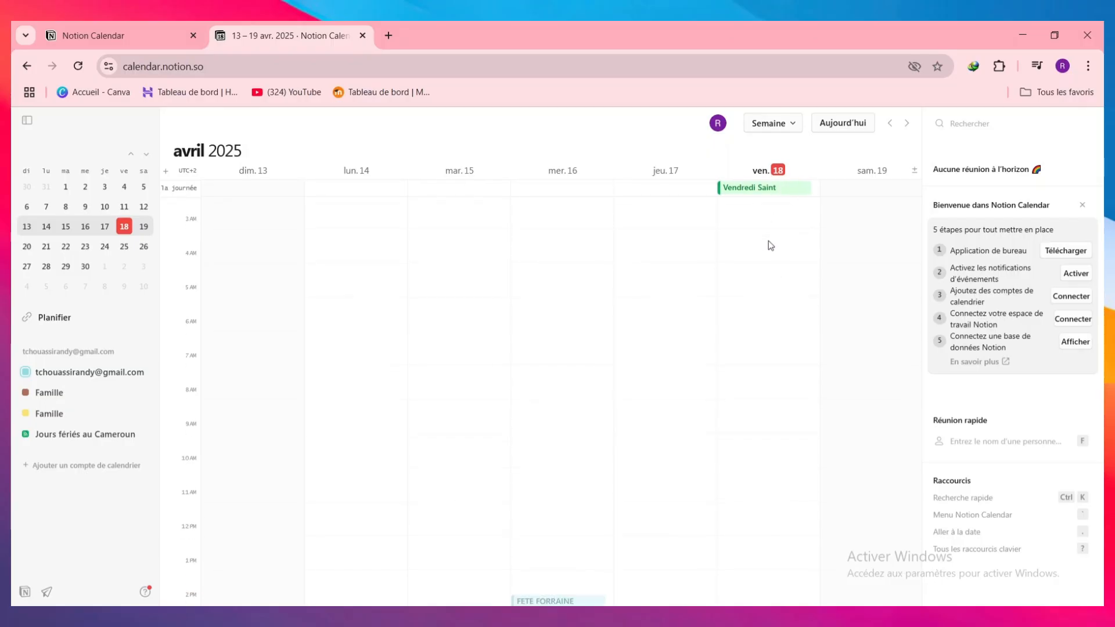
scroll(790, 371, down, 5)
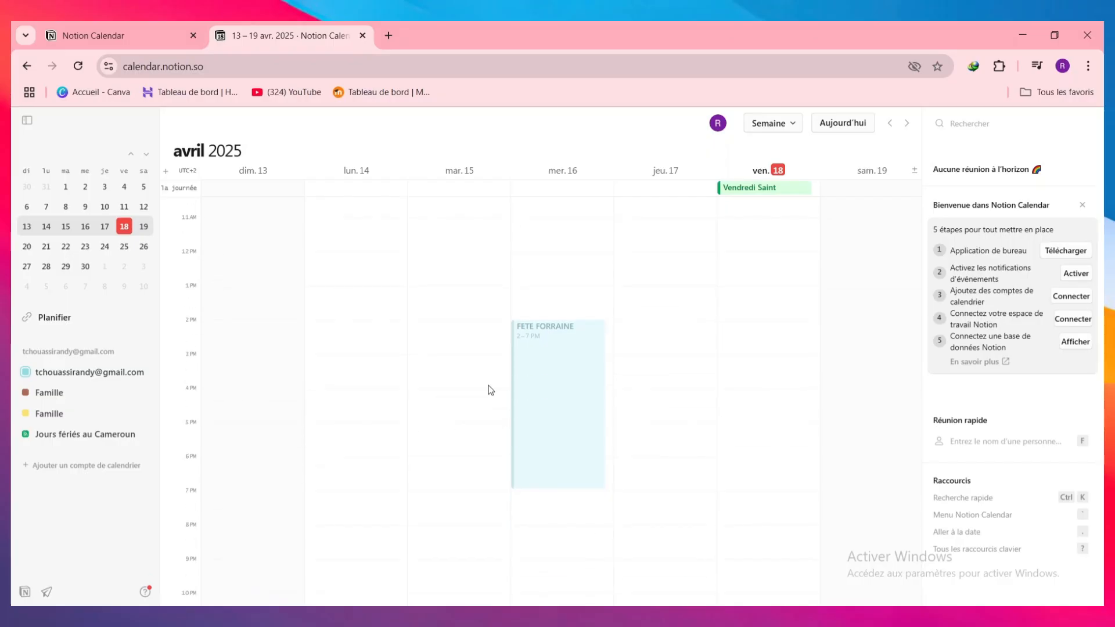
scroll(558, 384, down, 2)
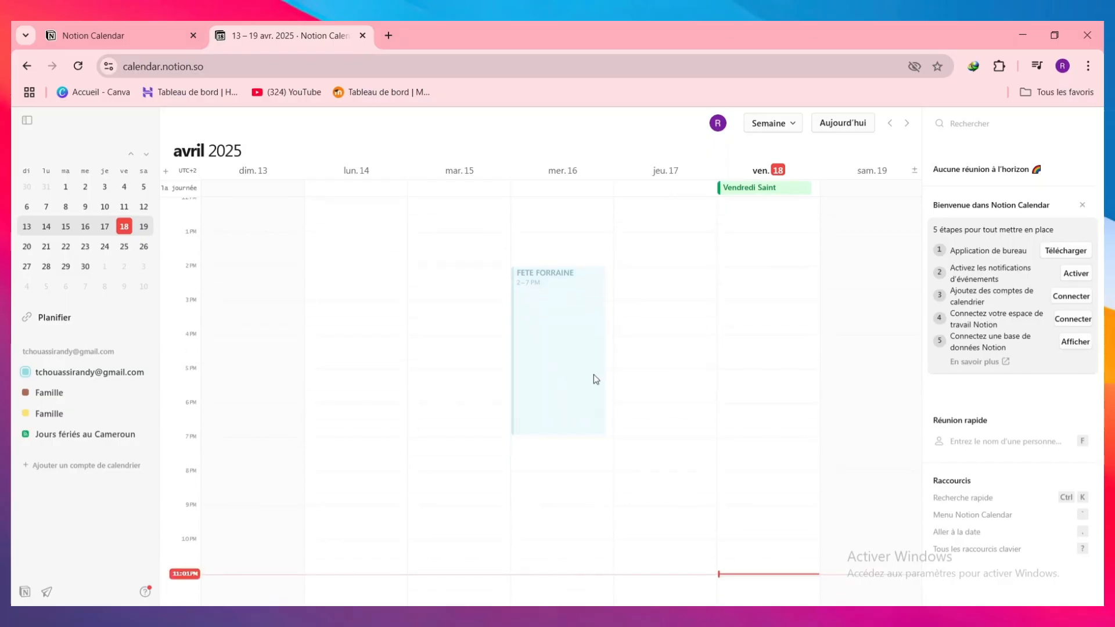
scroll(639, 381, up, 10)
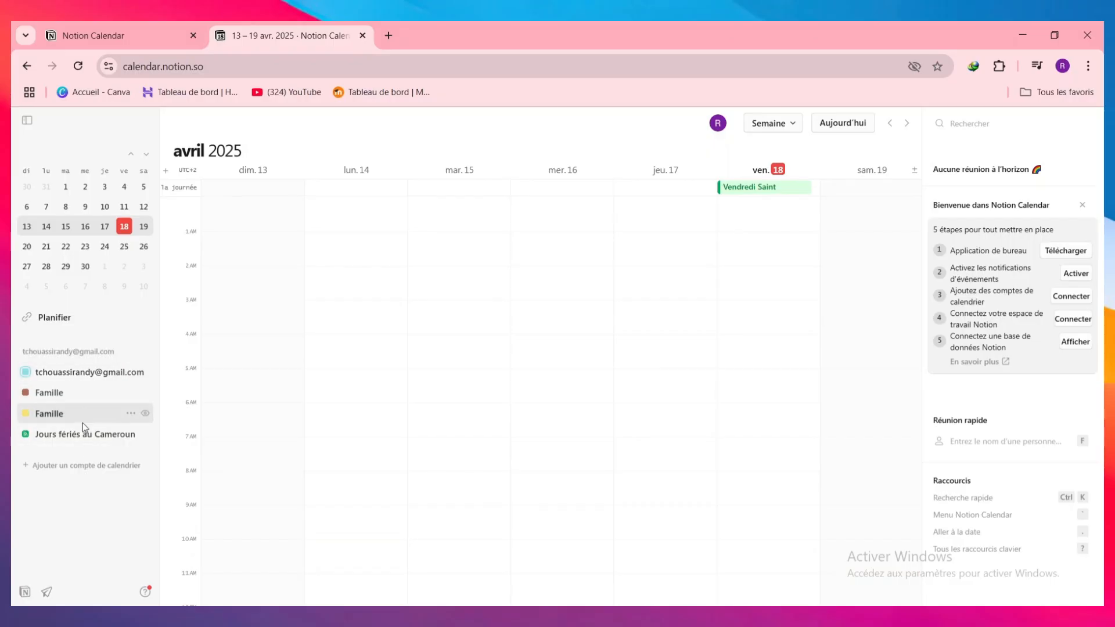
Review the calendar settings for adding Google Agenda or iCloud accounts, and close them
click(90, 472)
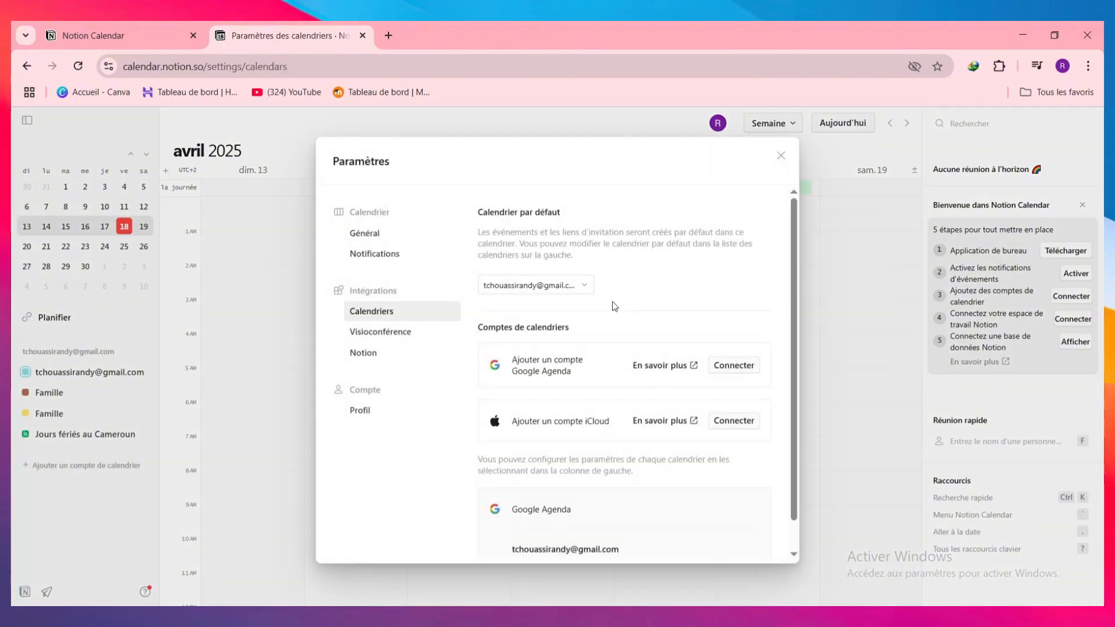
scroll(638, 338, down, 1)
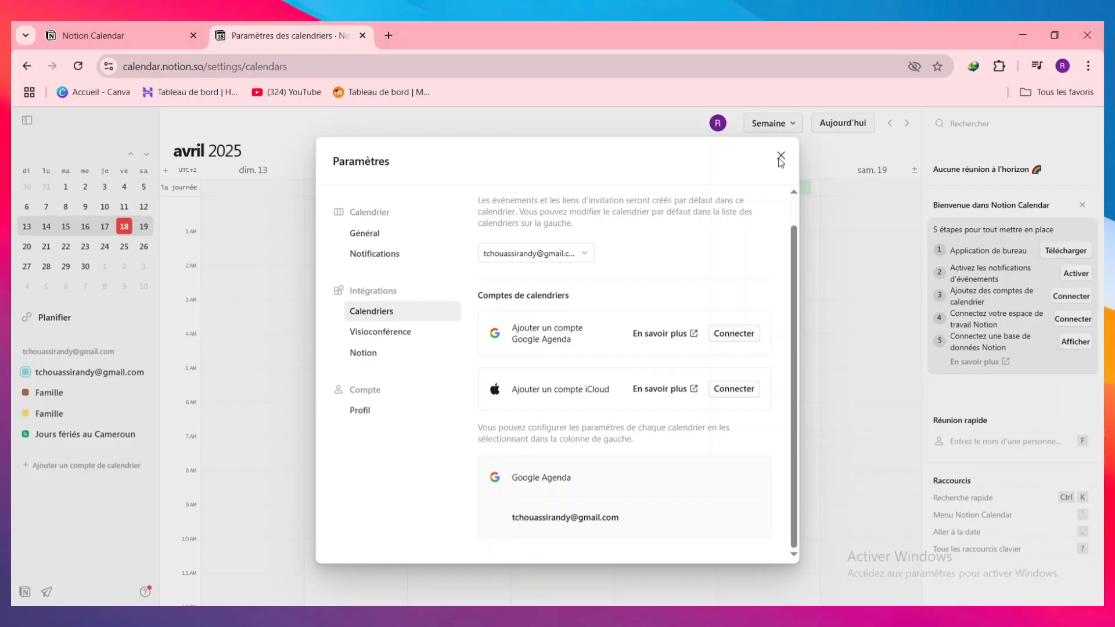
click(781, 156)
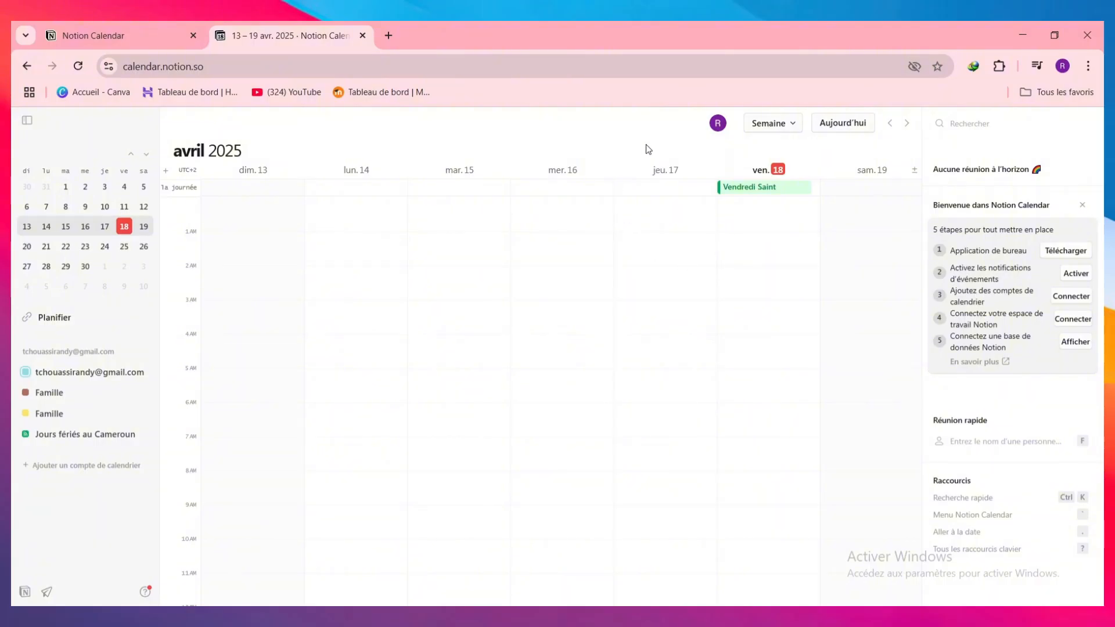
click(80, 318)
click(545, 279)
scroll(735, 273, down, 3)
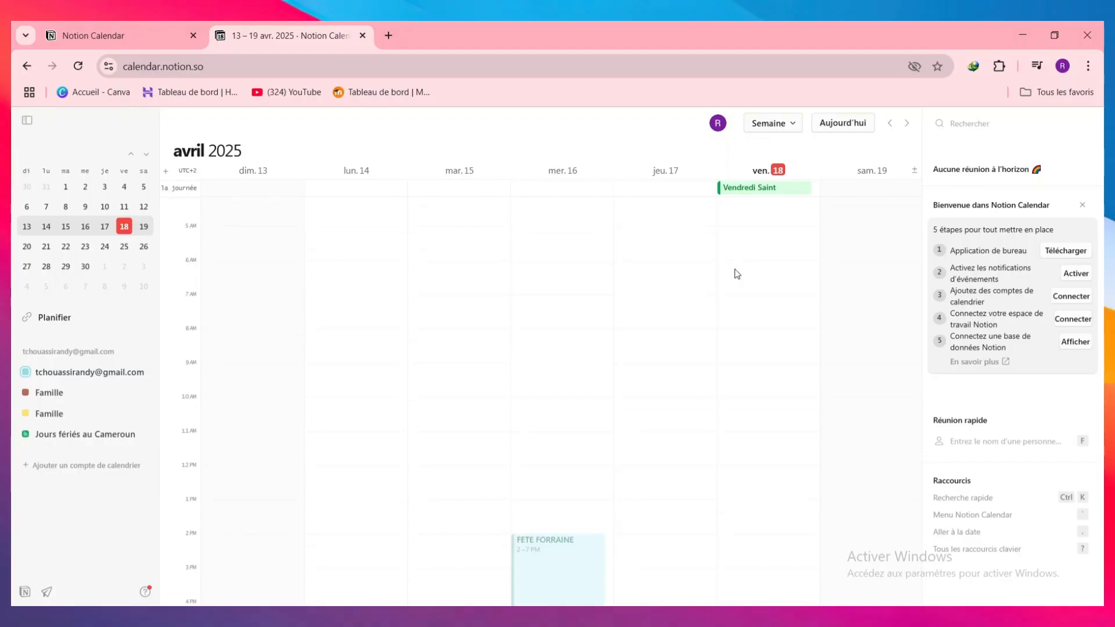
scroll(734, 275, up, 3)
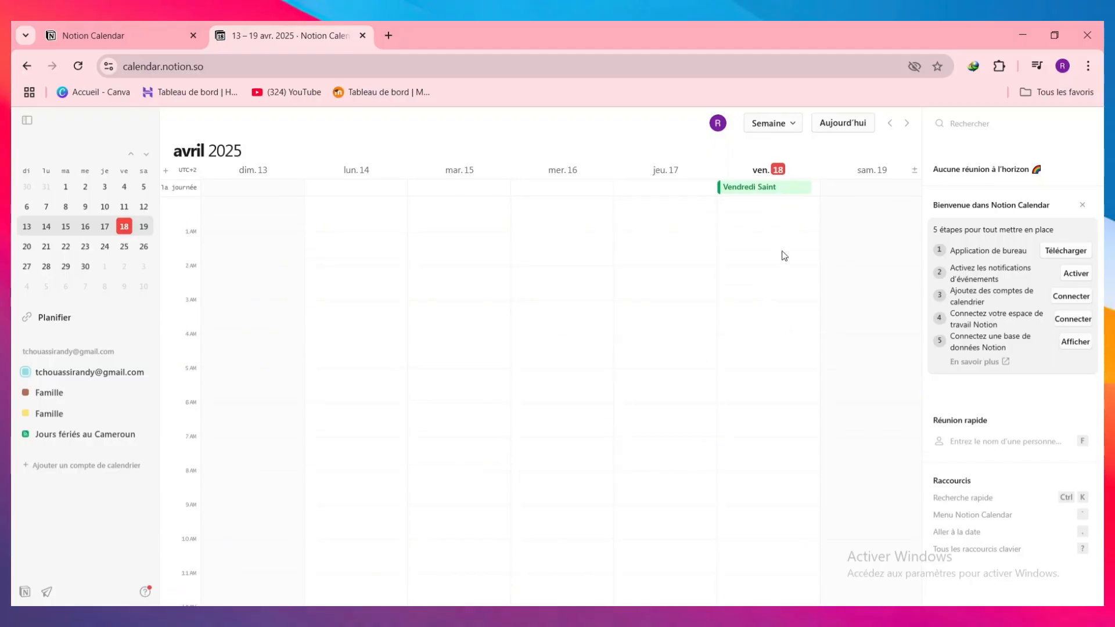
Create an event titled "manger" on Friday 18 April from 9:15PM to 10:30PM
scroll(783, 256, down, 9)
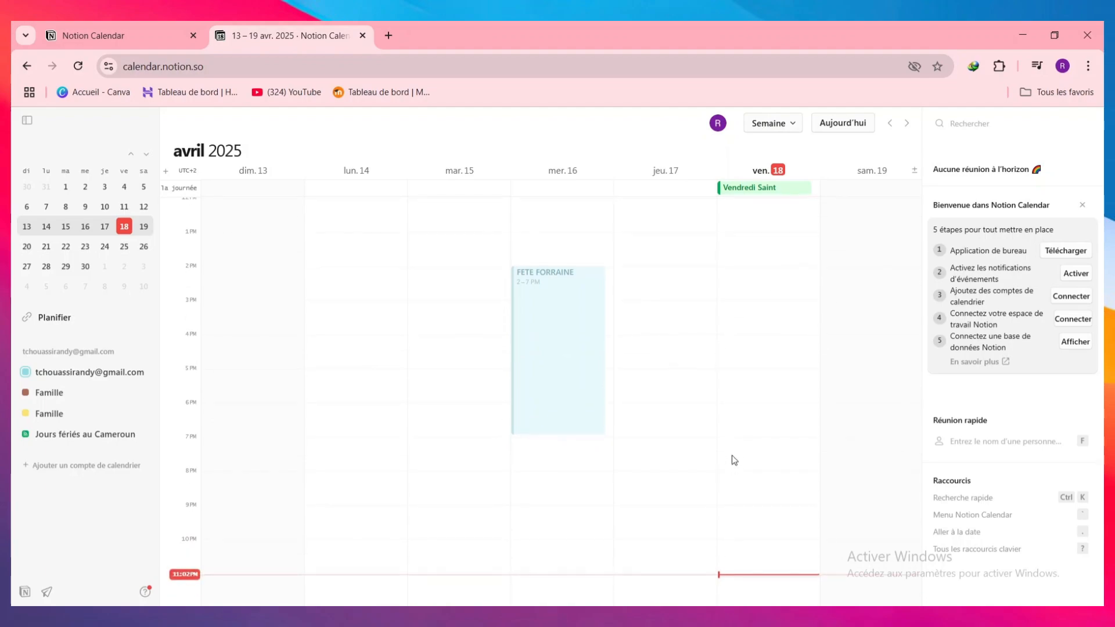
click(732, 517)
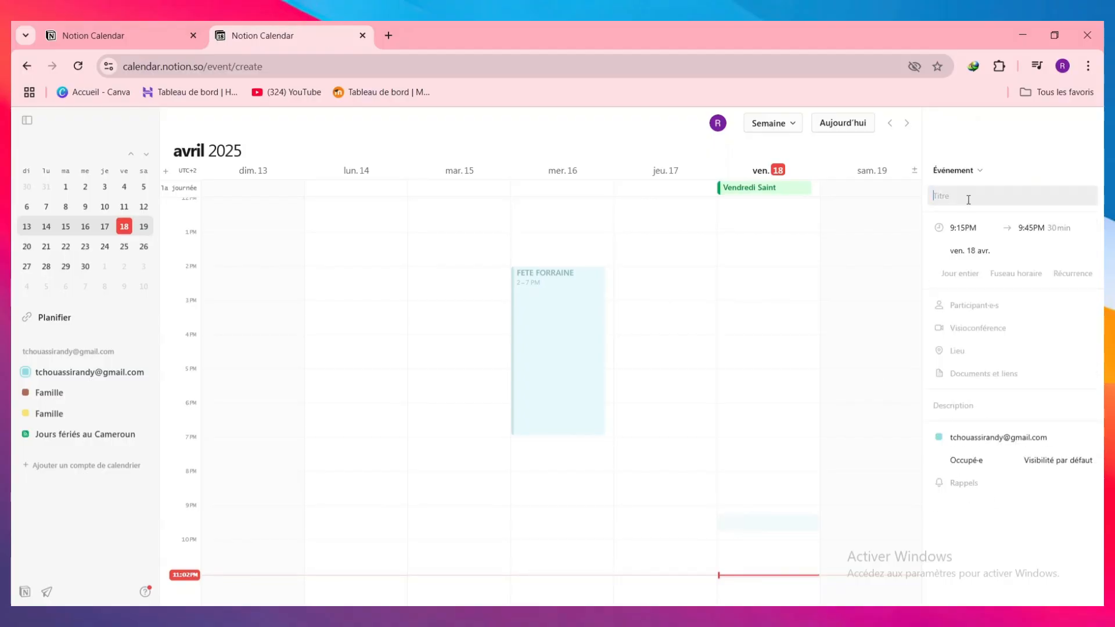
text(manger)
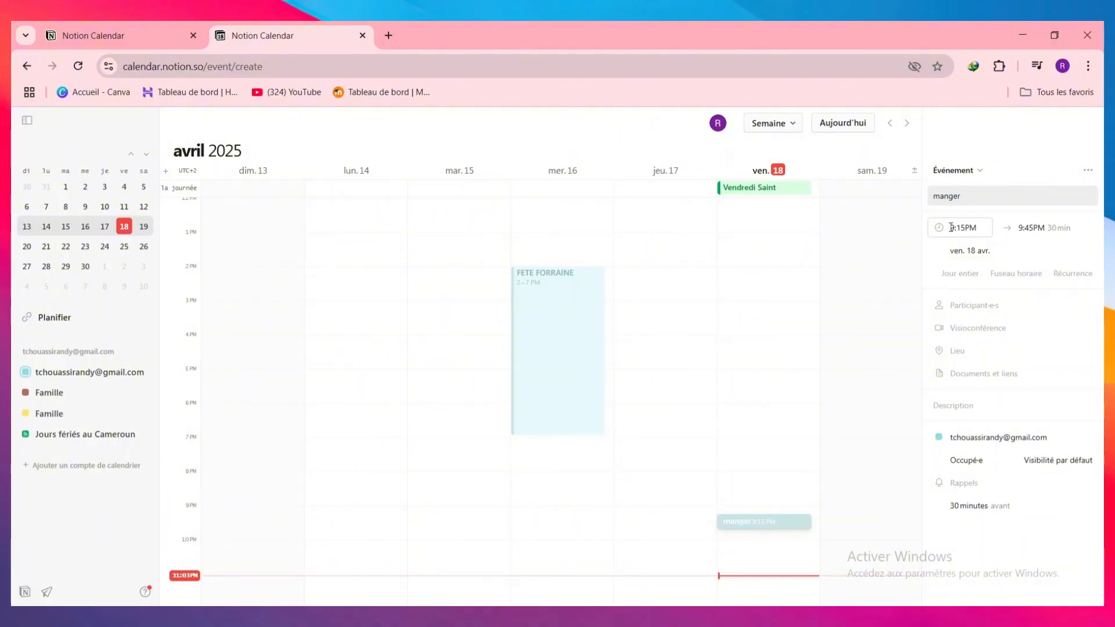
key(Tab)
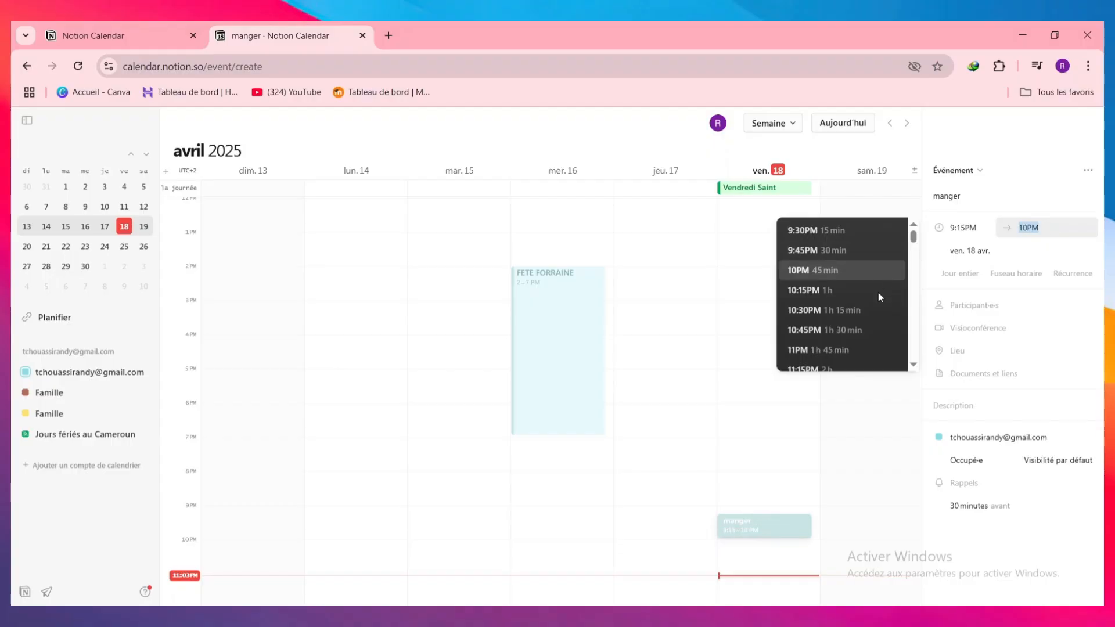
click(823, 317)
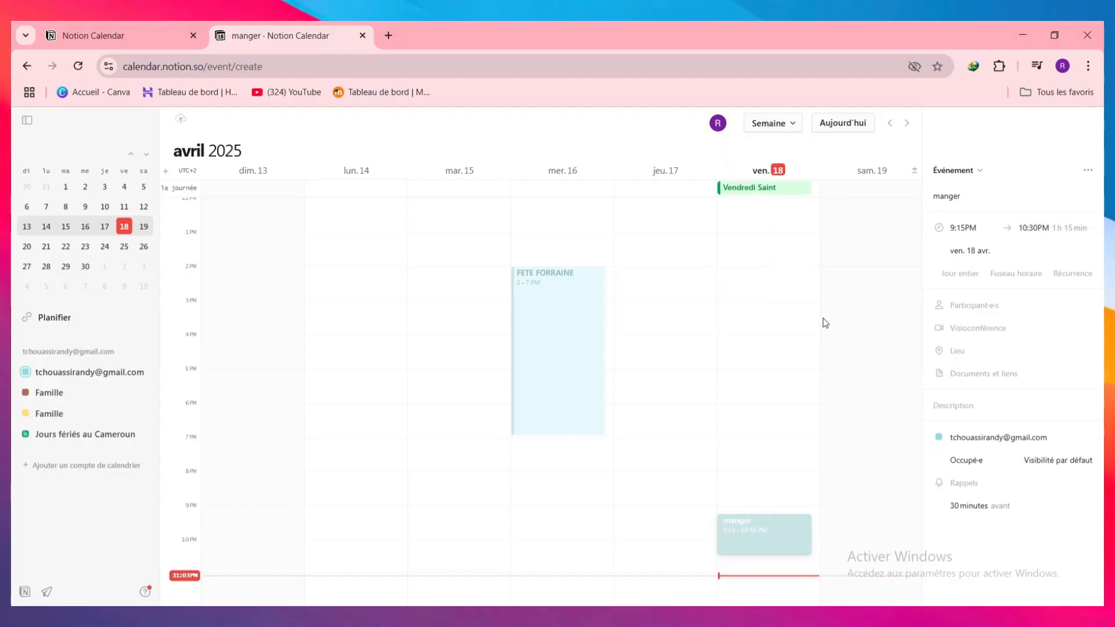
Expand the time options of the "manger" event and try the all-day setting, turning it off again
click(975, 277)
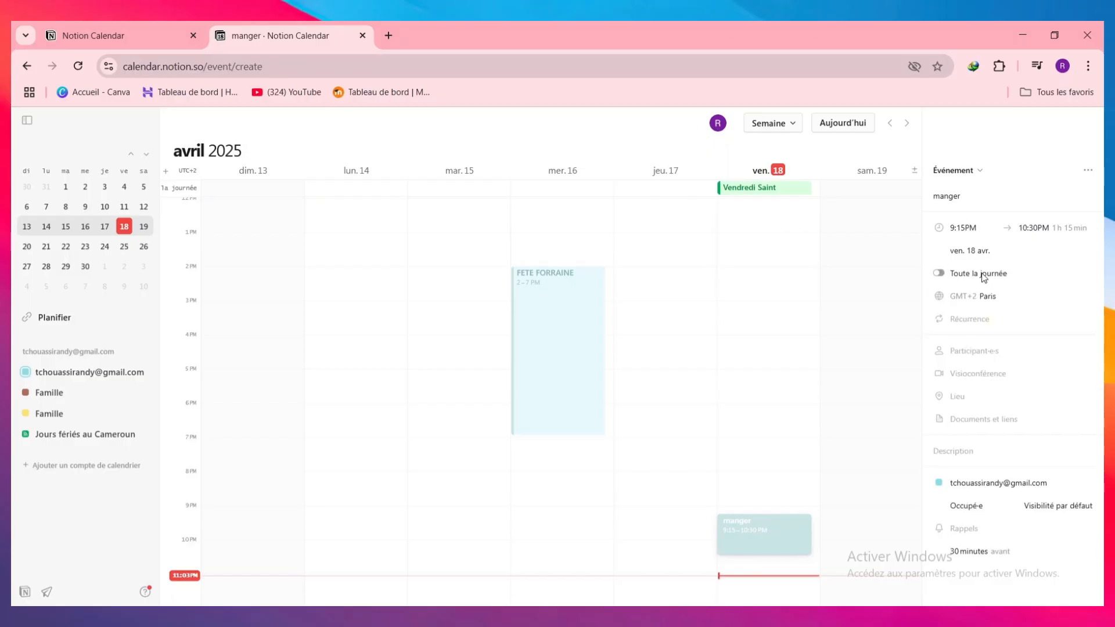
click(940, 274)
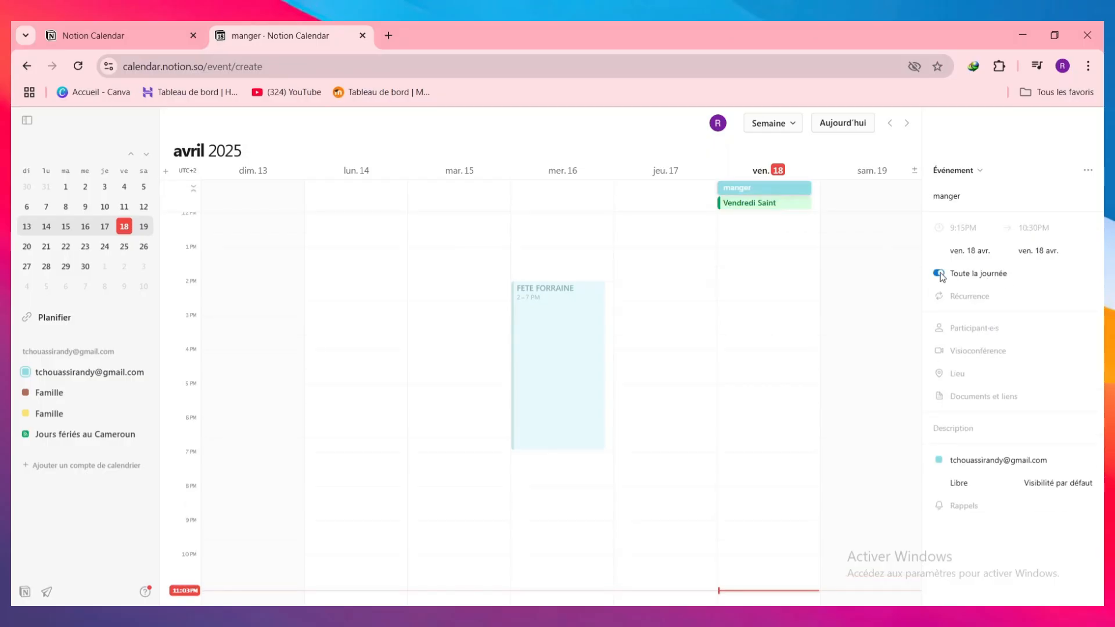
click(940, 274)
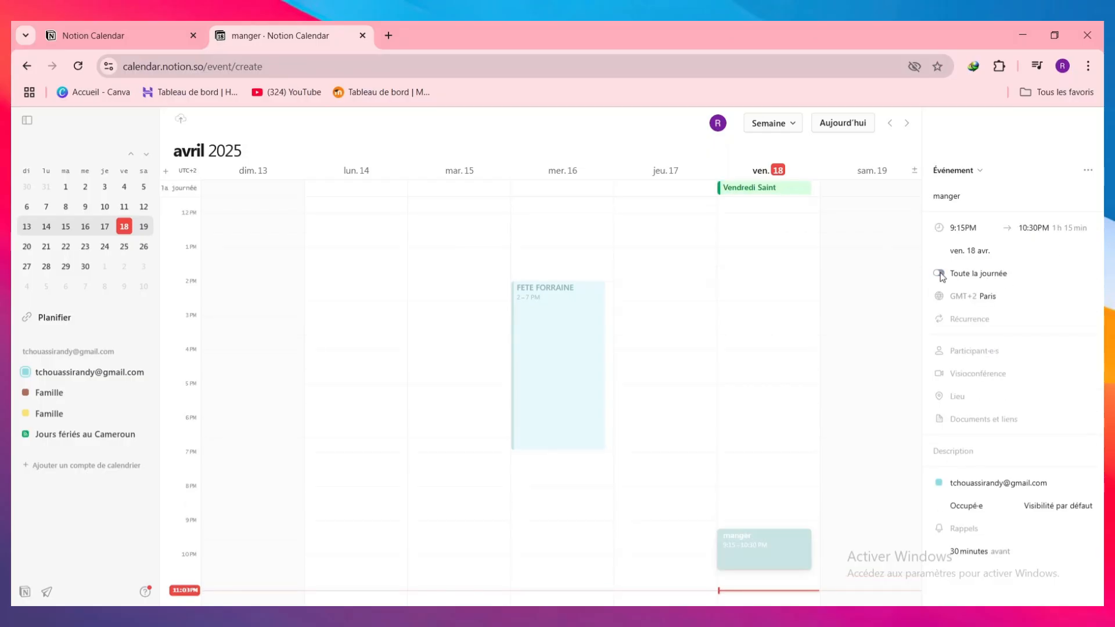
Browse the time zones for the "manger" event and select Central European Summer Time – Paris
click(999, 295)
scroll(830, 389, down, 1)
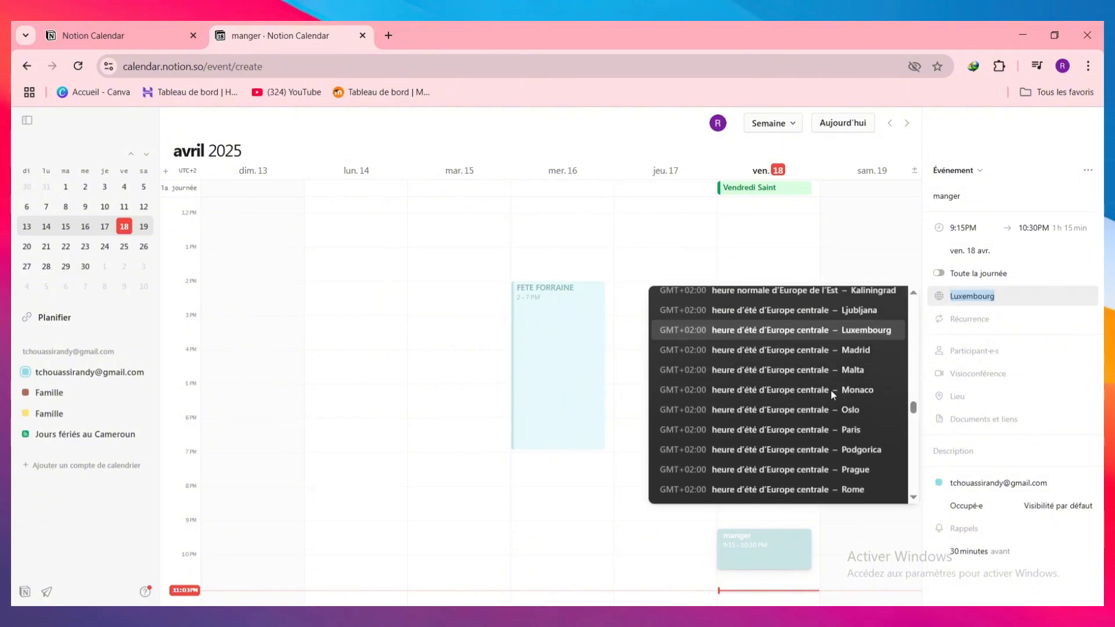
scroll(831, 390, up, 1)
scroll(831, 390, up, 2)
scroll(831, 390, down, 3)
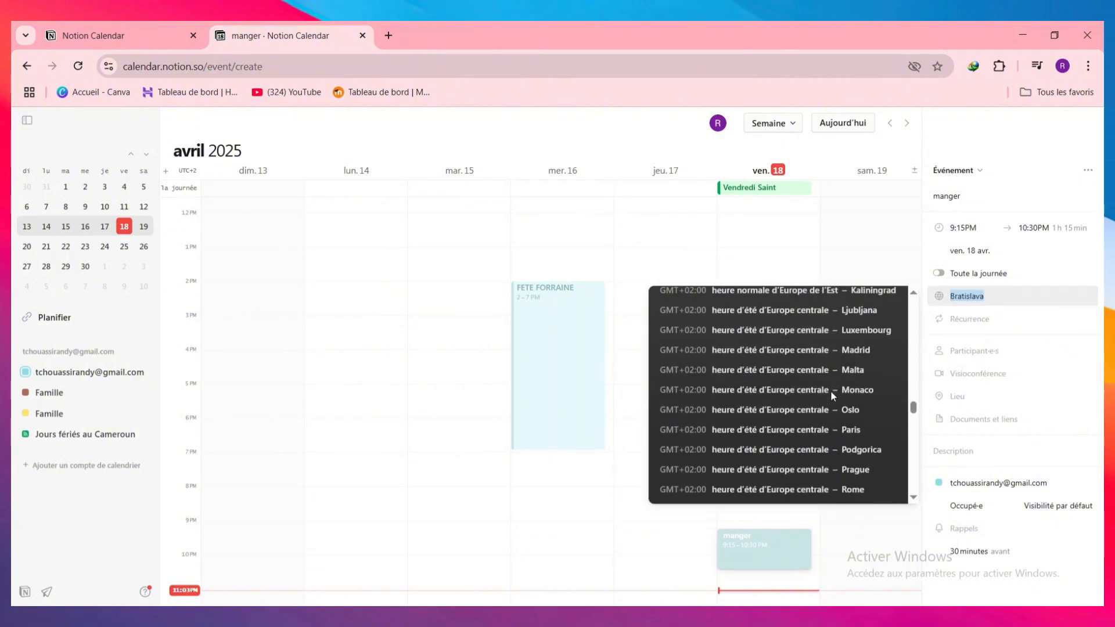
click(812, 434)
Make the "manger" event repeat every weekday, Monday to Friday
click(1011, 325)
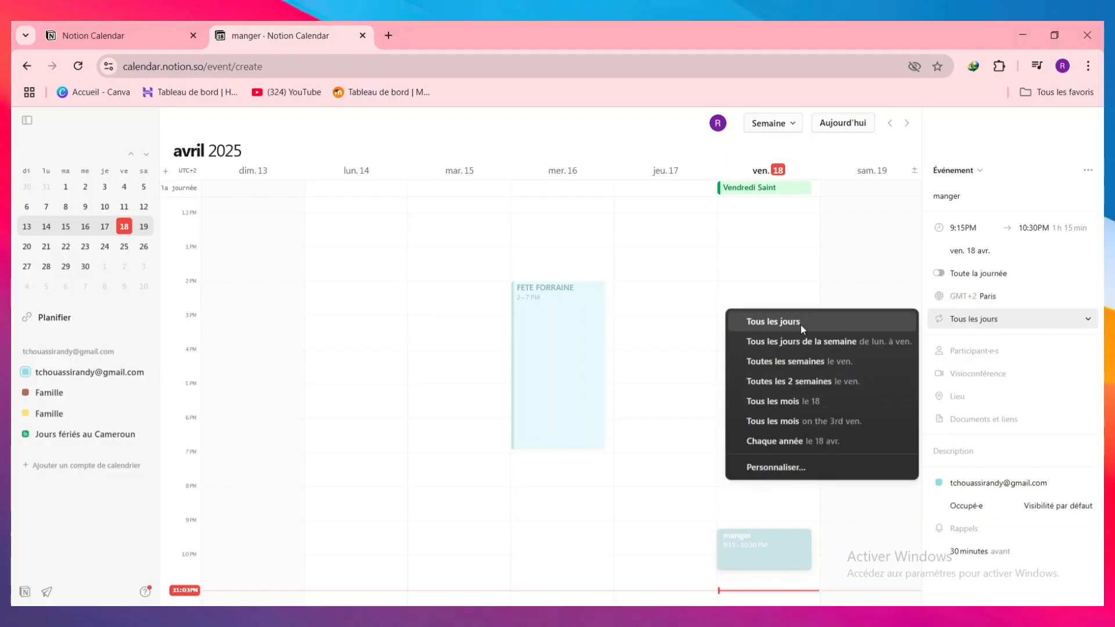
click(846, 343)
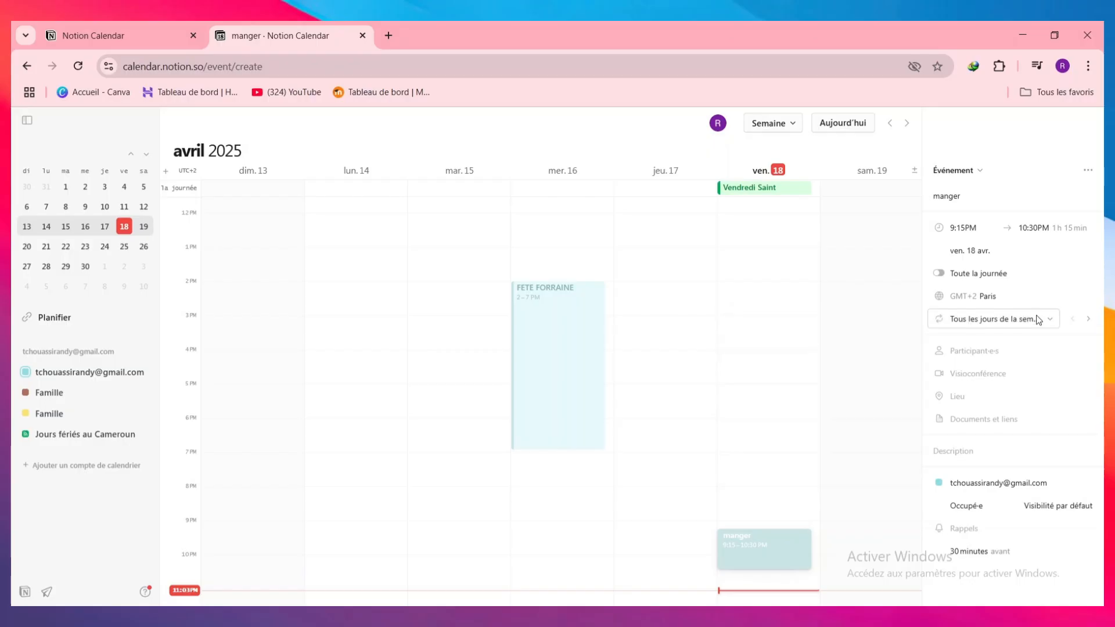
Try searching for a participant by name and preview Google Meet as the video conference for the "manger" event
click(1009, 350)
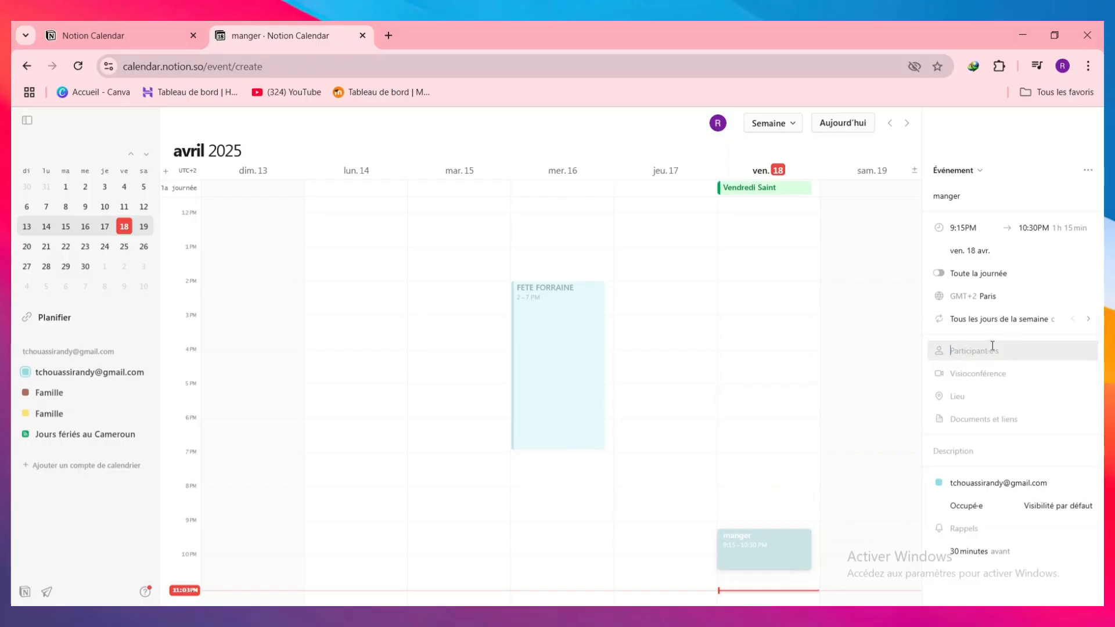
text(randy)
key(Escape)
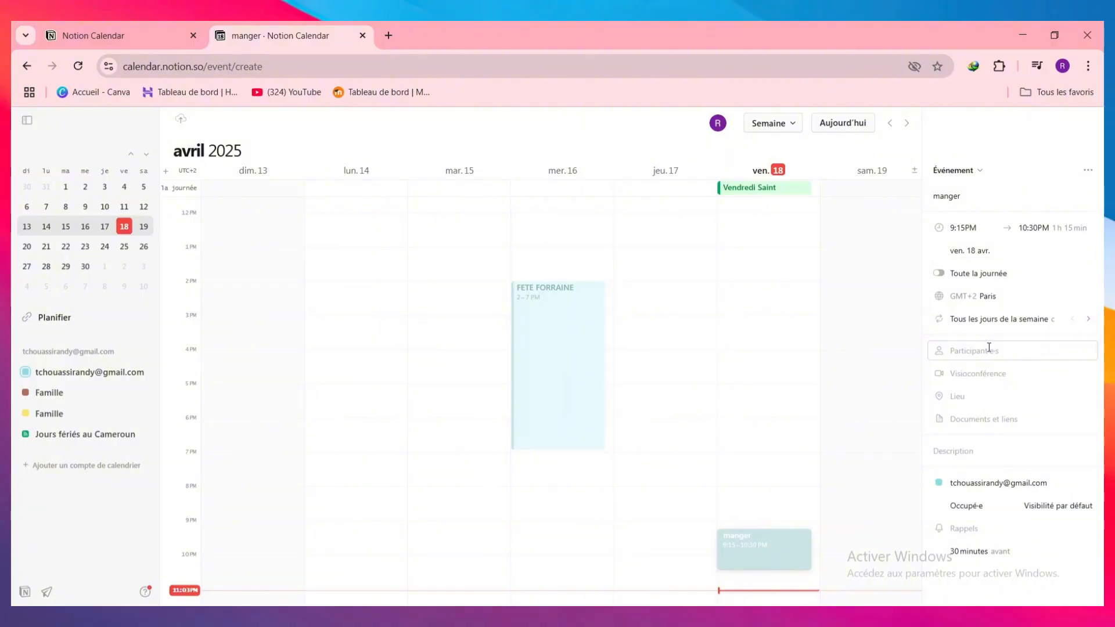
click(989, 379)
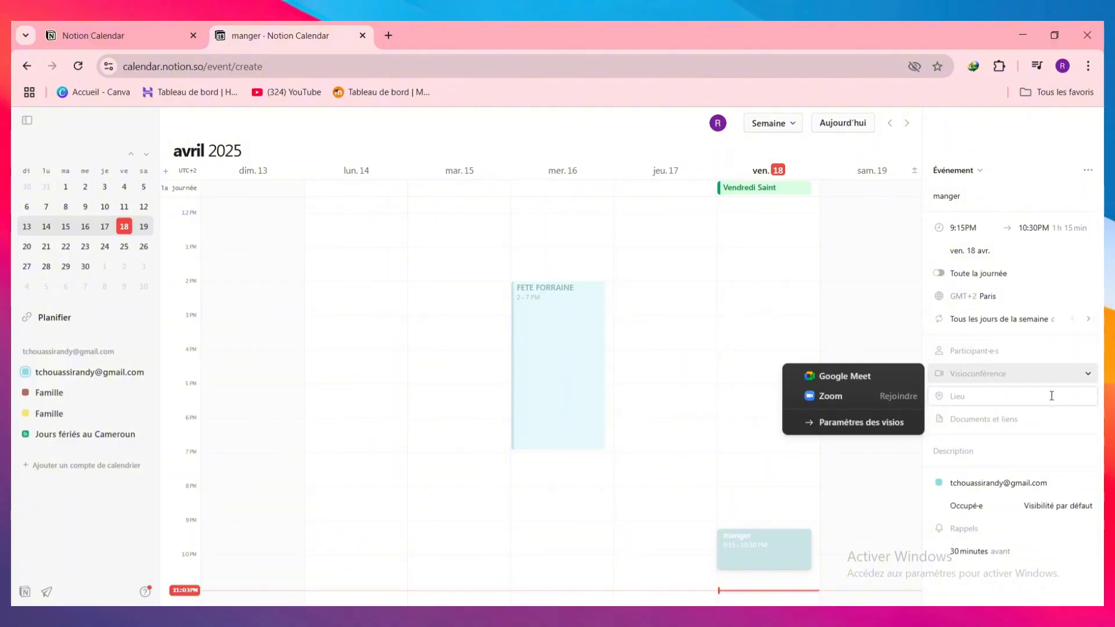
click(848, 374)
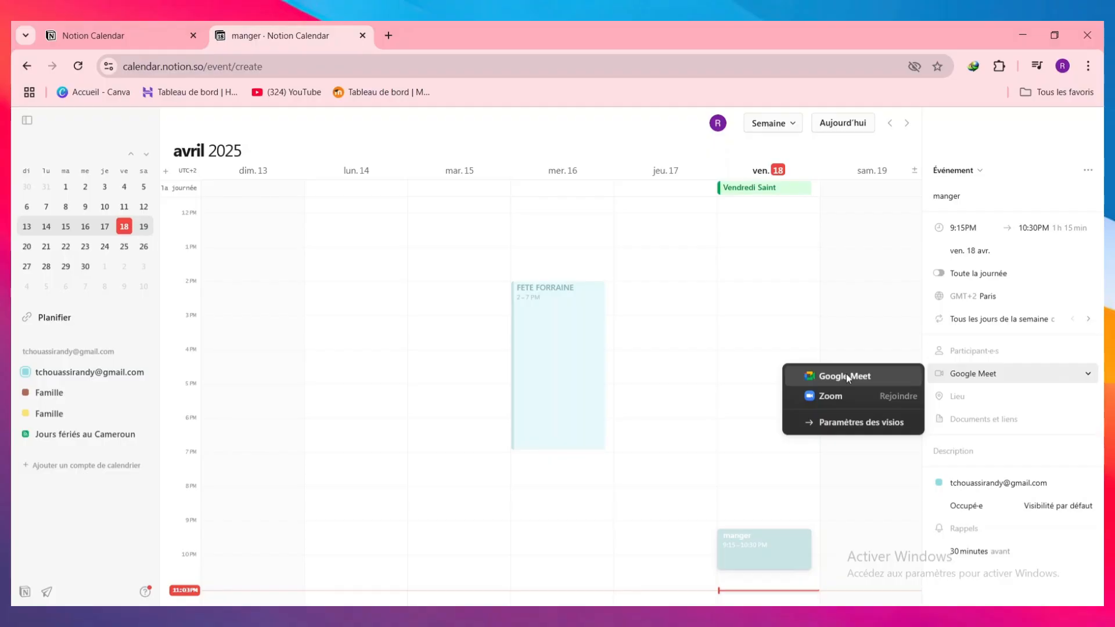
Search for "paris" as the location of the "manger" event and choose Aéroport de Paris-Charles de Gaulle
click(997, 400)
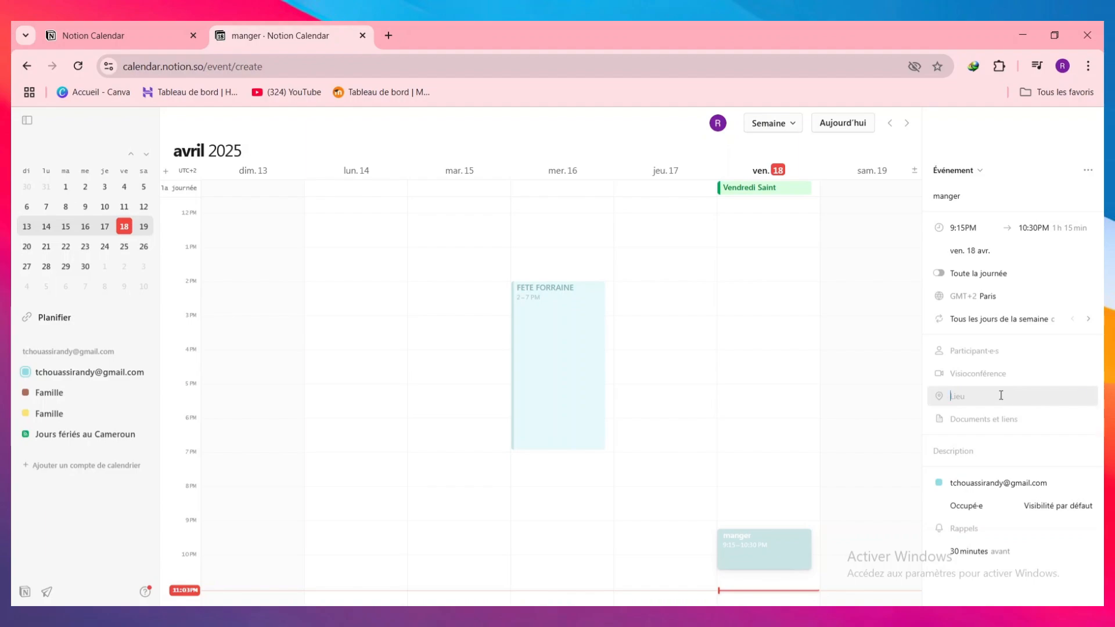
text(c)
key(BackSpace)
text(paris)
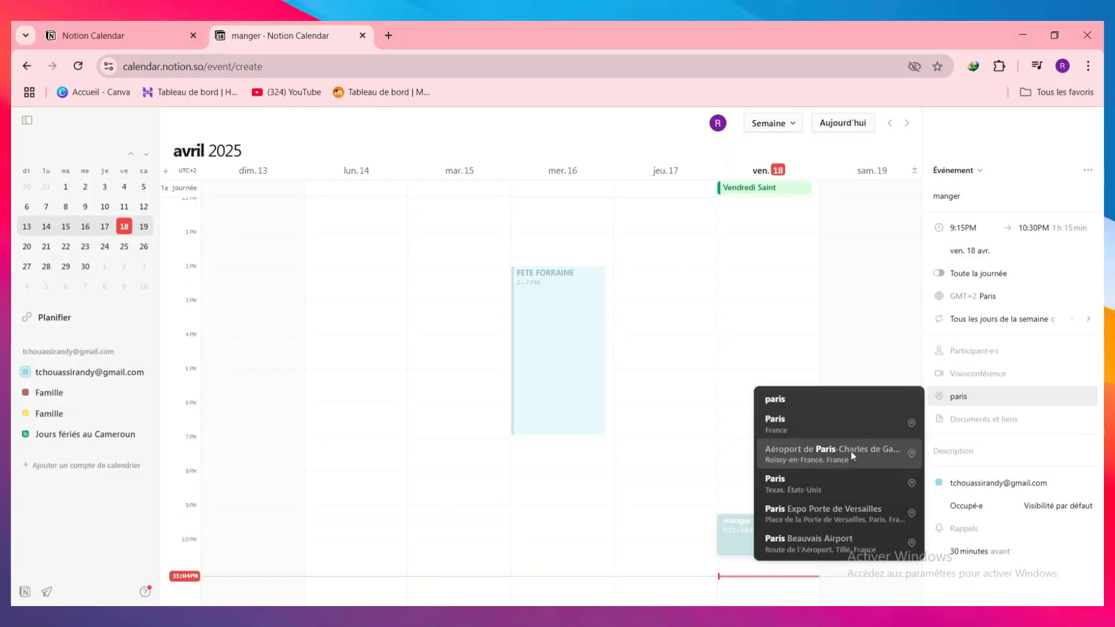
click(882, 455)
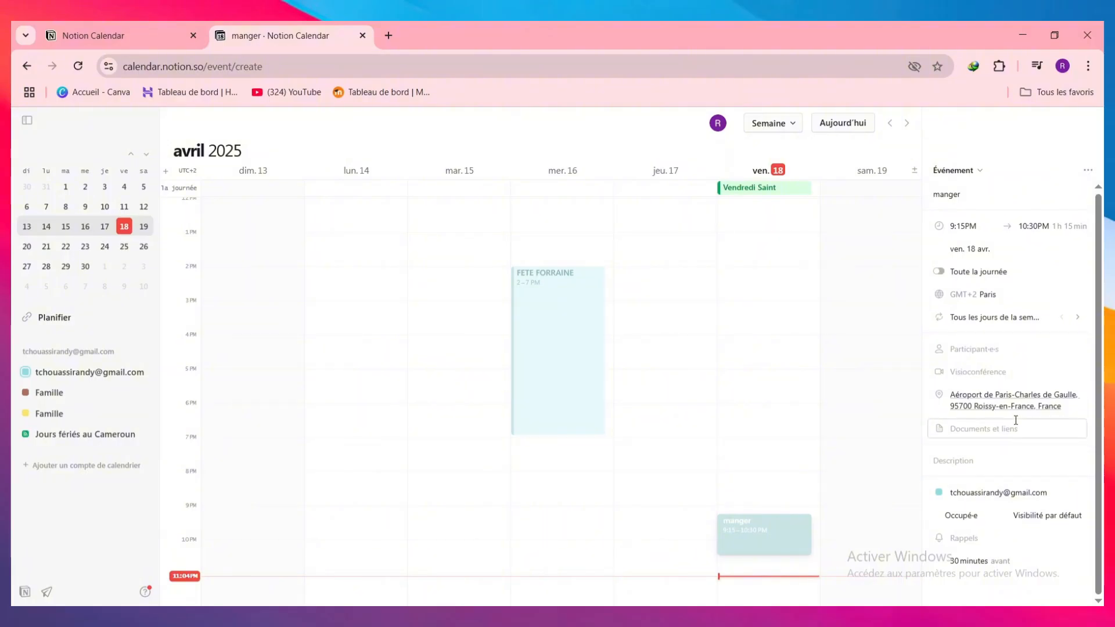
Check the document and link options of the "manger" event and choose a reminder 30 minutes before
click(1010, 429)
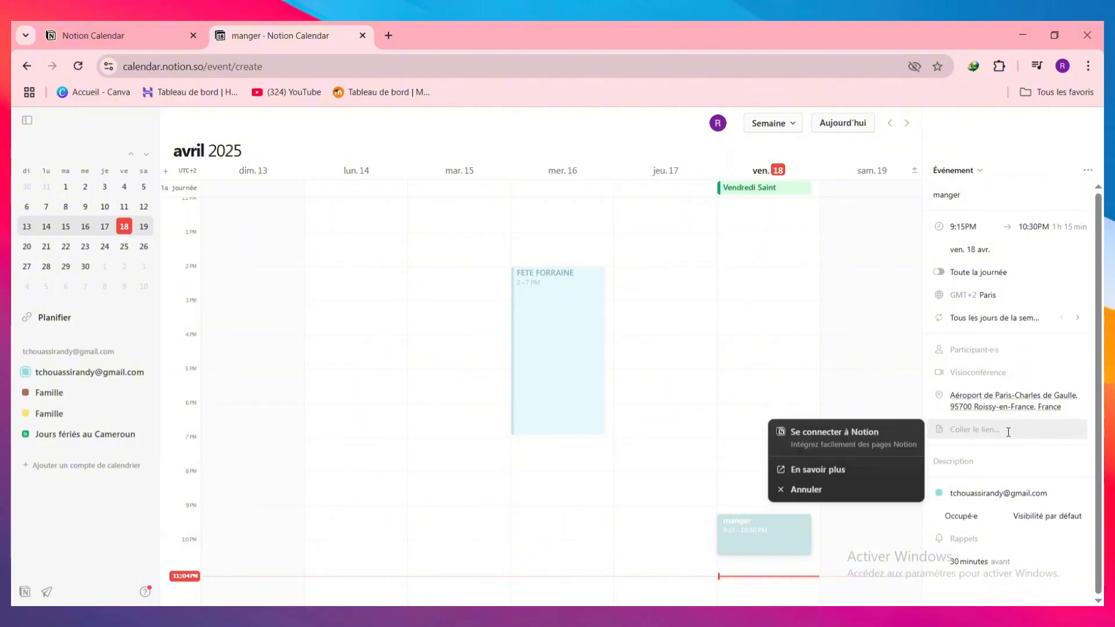
click(1029, 463)
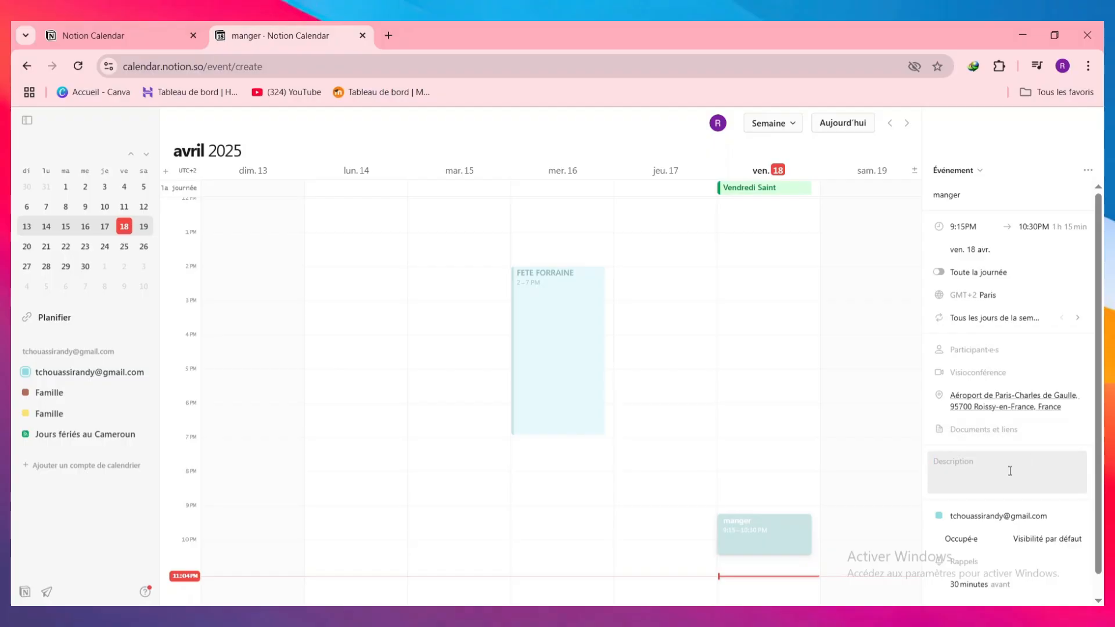
scroll(972, 538, down, 1)
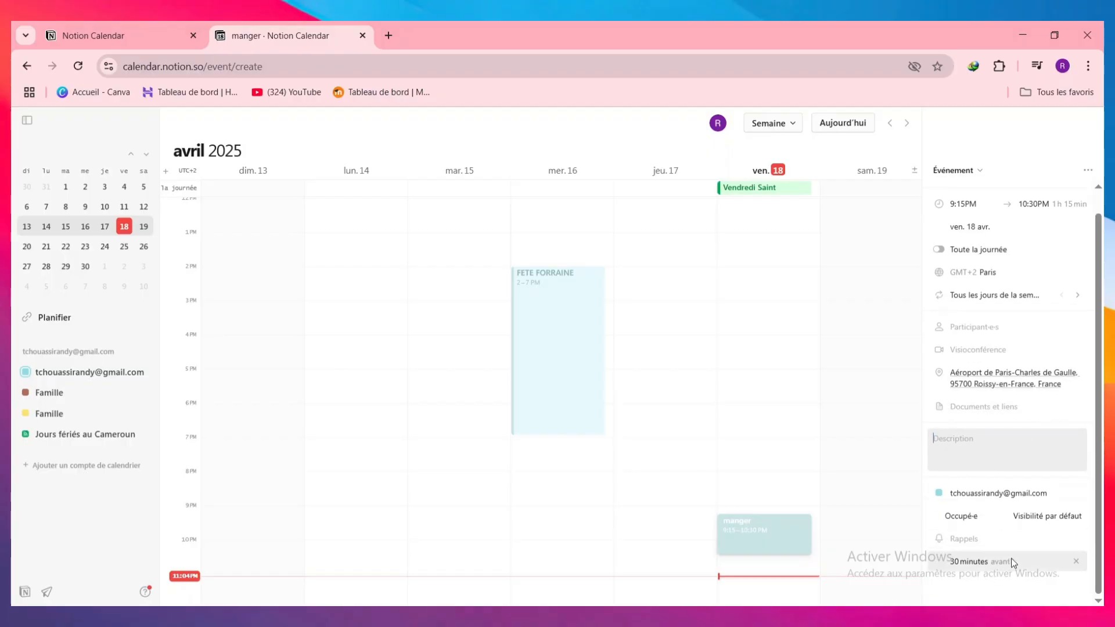
click(987, 537)
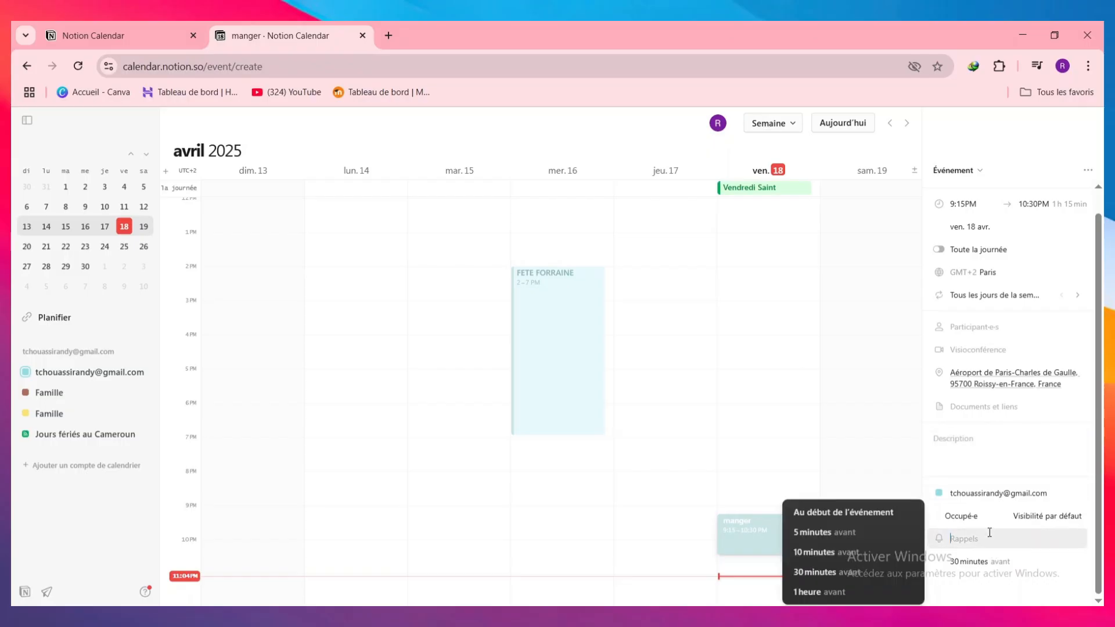
click(827, 572)
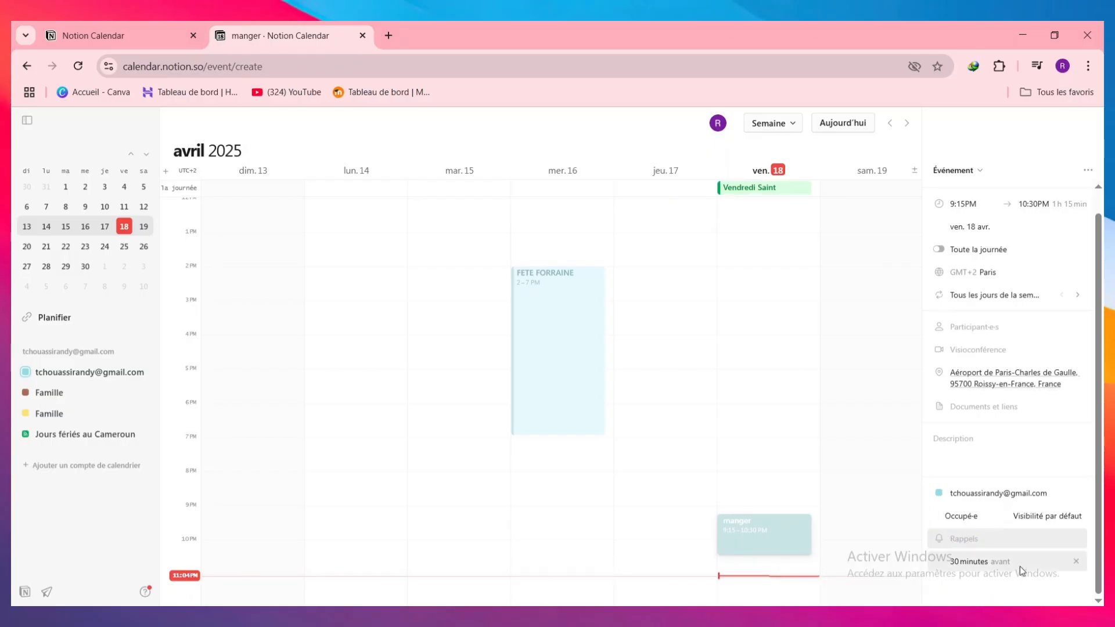
Review the description field and the event type choices, and save the "manger" event
click(1035, 463)
scroll(1035, 461, up, 1)
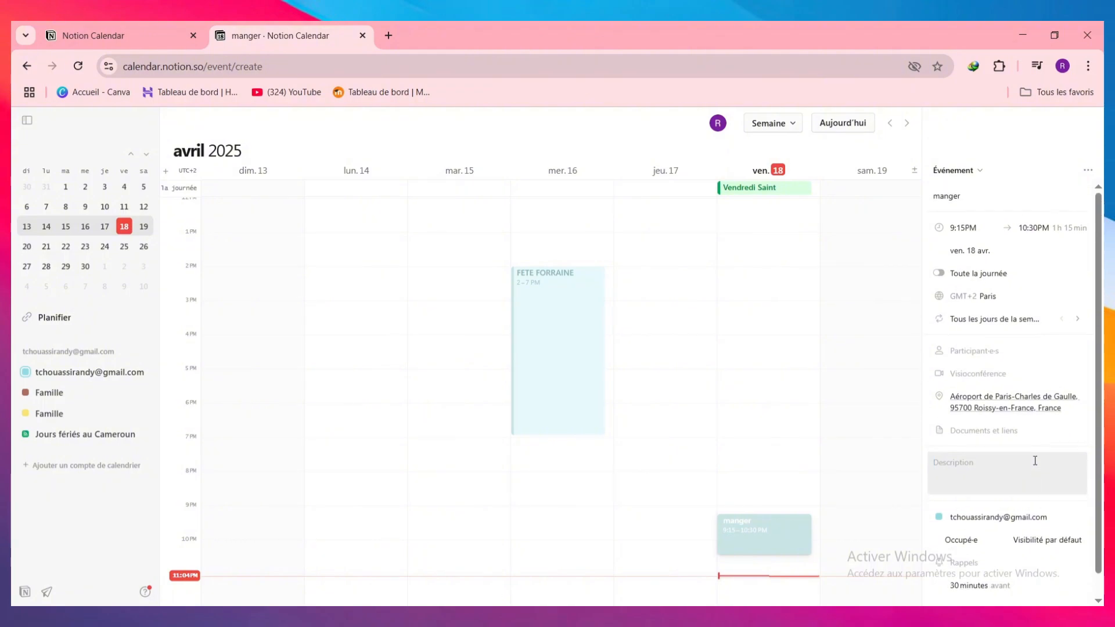
scroll(1033, 451, down, 1)
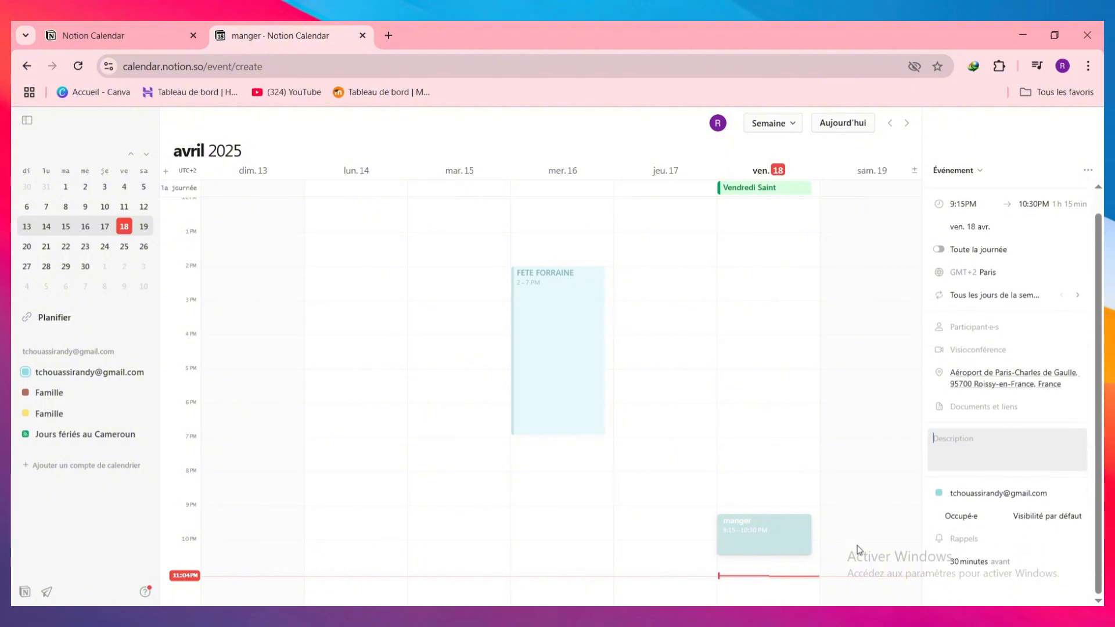
click(1066, 178)
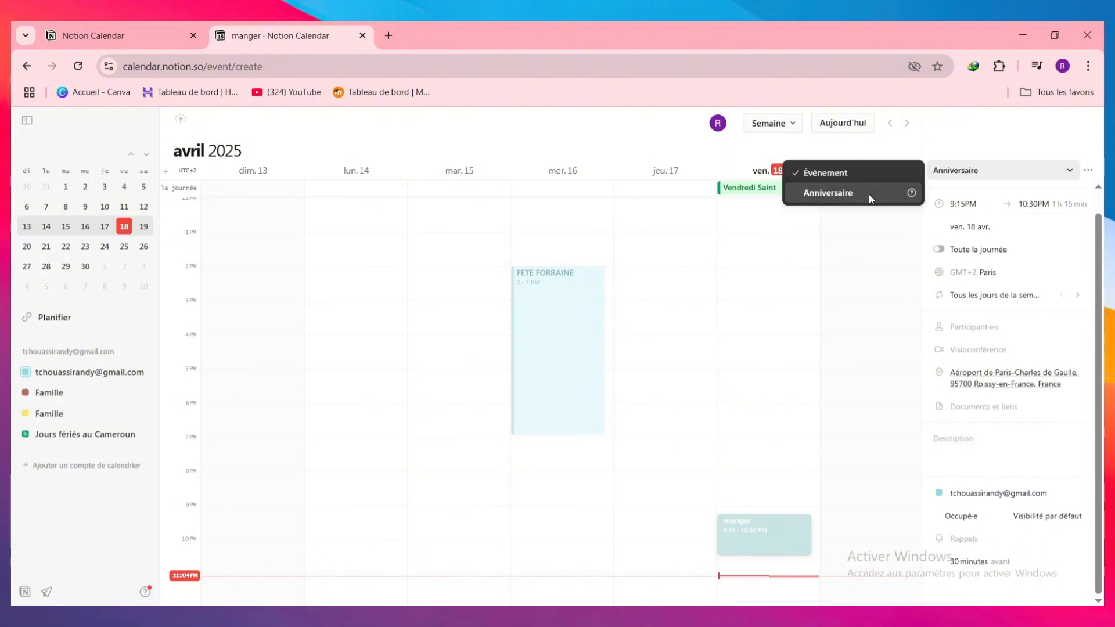
click(787, 438)
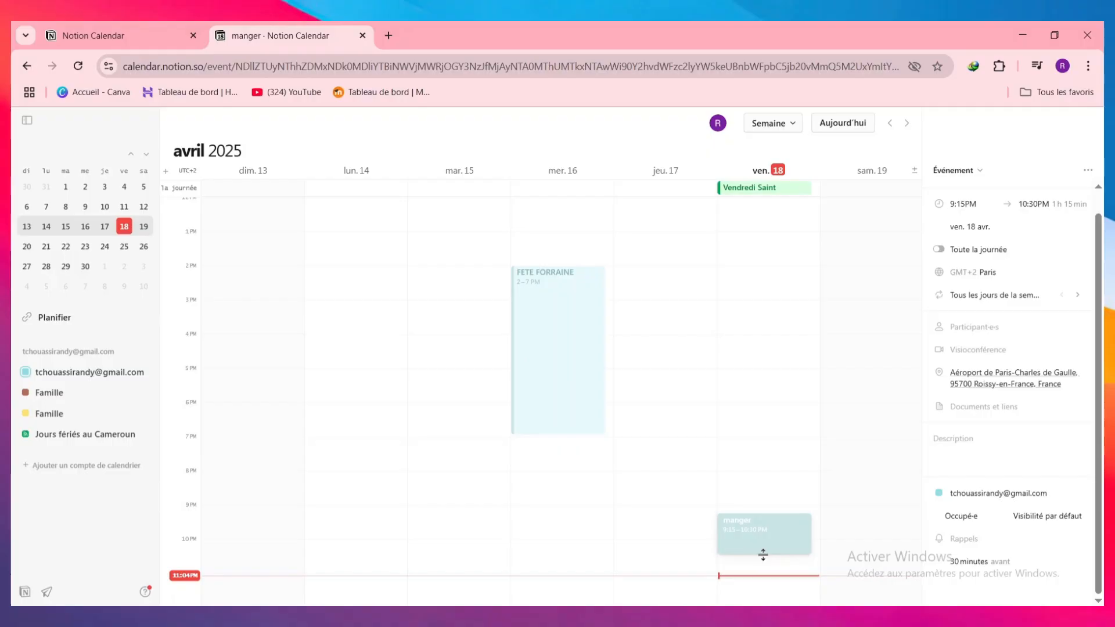
Resize and reposition the "manger" event on Friday 18 April so it runs from 4:30PM to 7:15PM
drag(763, 555, 787, 563)
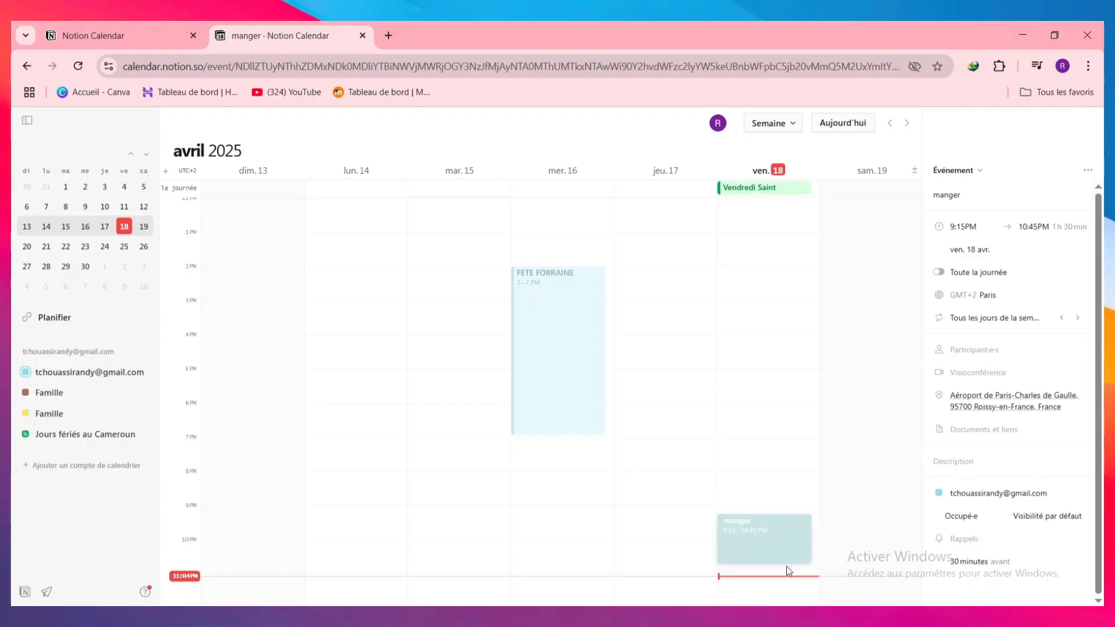
drag(762, 516, 768, 394)
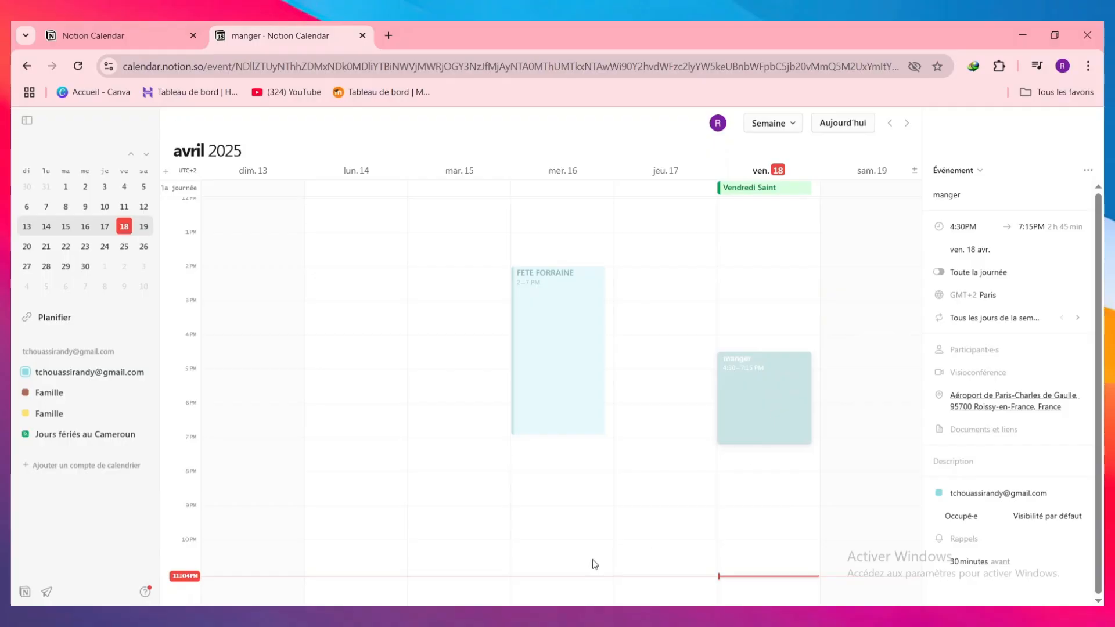
Duplicate the "manger" event on Friday 18 April and move the copy to 12AM–2:45AM the same day
right_click(766, 380)
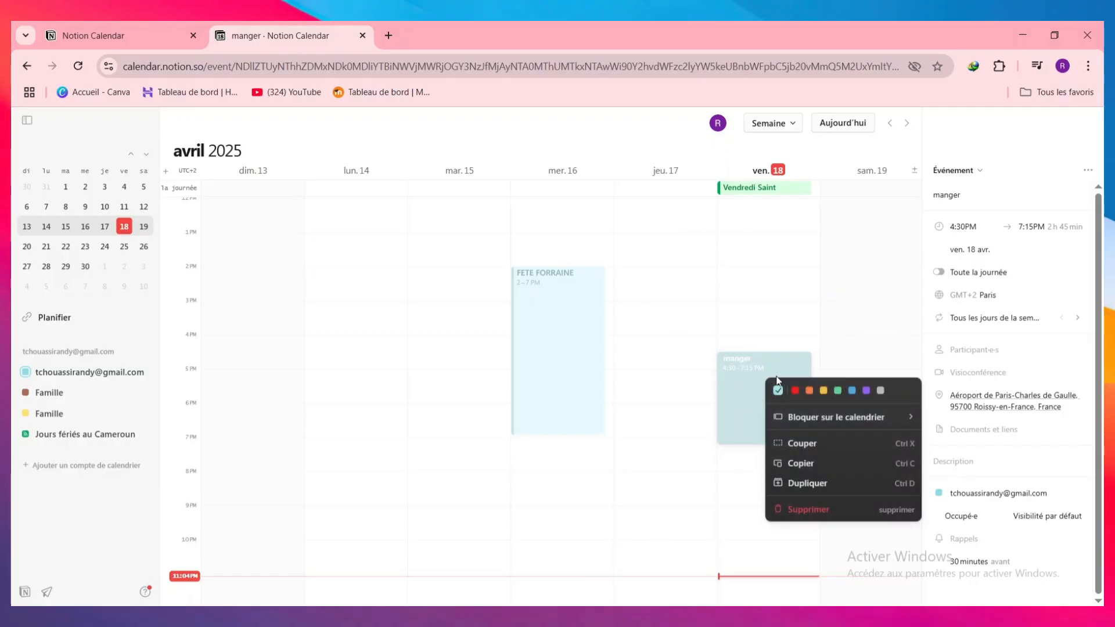
click(804, 483)
drag(787, 410, 799, 259)
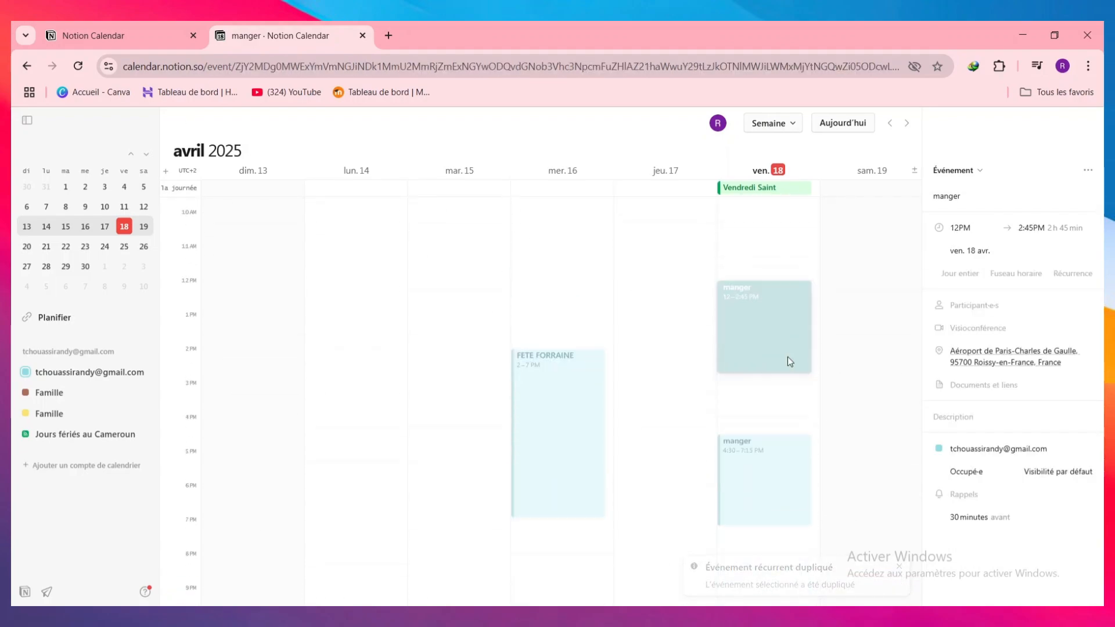
drag(763, 303, 779, 235)
scroll(794, 325, up, 10)
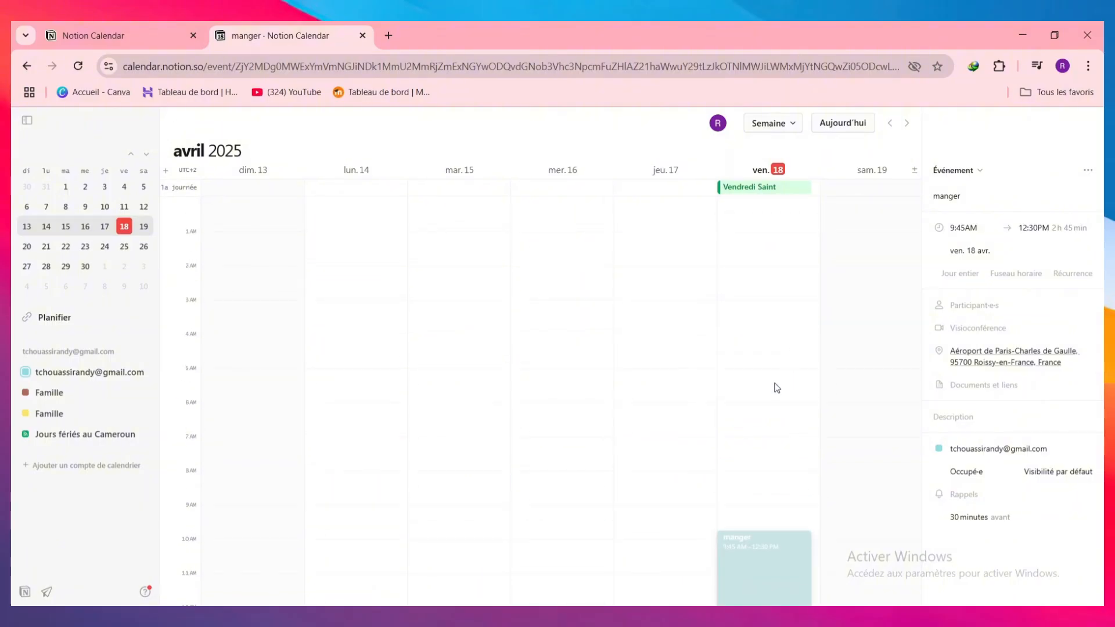
scroll(767, 406, down, 4)
drag(765, 458, 766, 250)
scroll(766, 320, up, 2)
drag(765, 372, 781, 267)
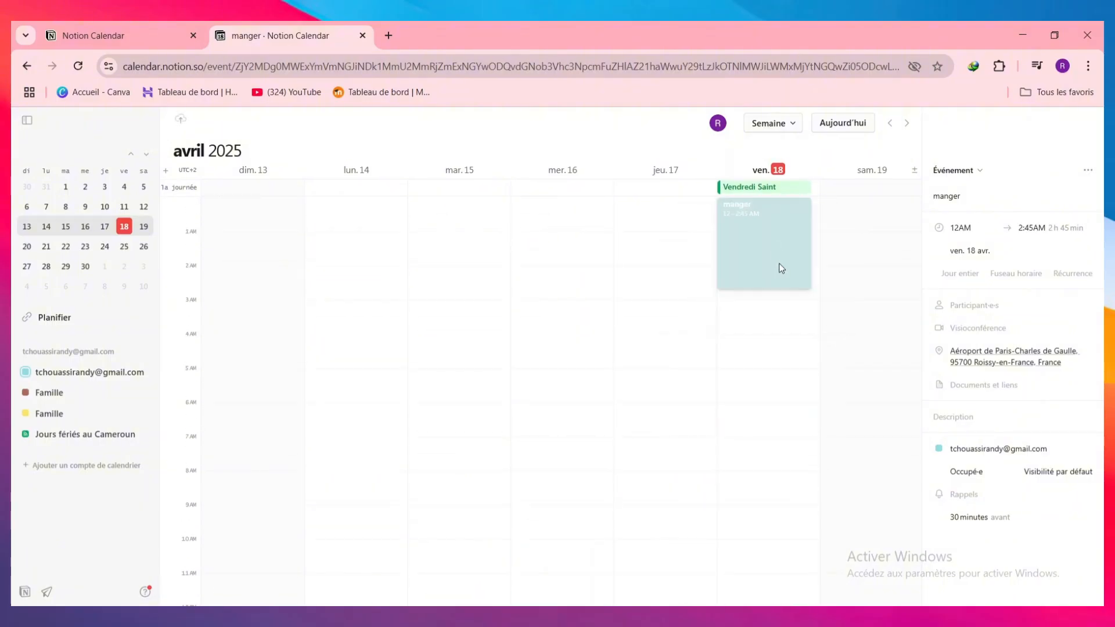
Rename the duplicated event as "montage video"
scroll(761, 282, down, 1)
scroll(761, 283, down, 10)
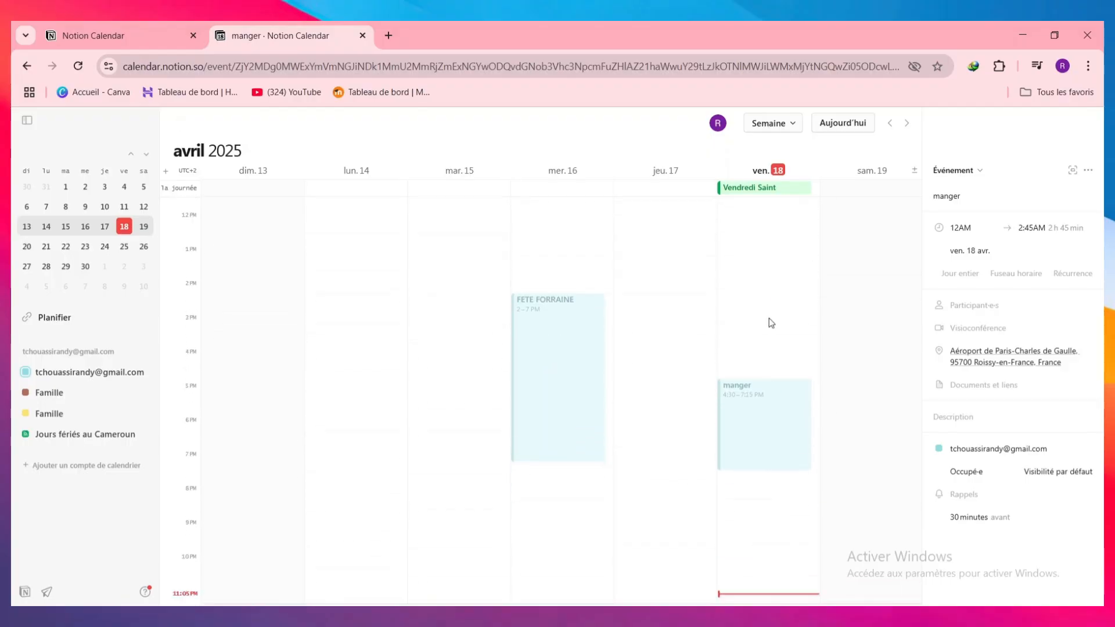
click(988, 195)
double_click(994, 196)
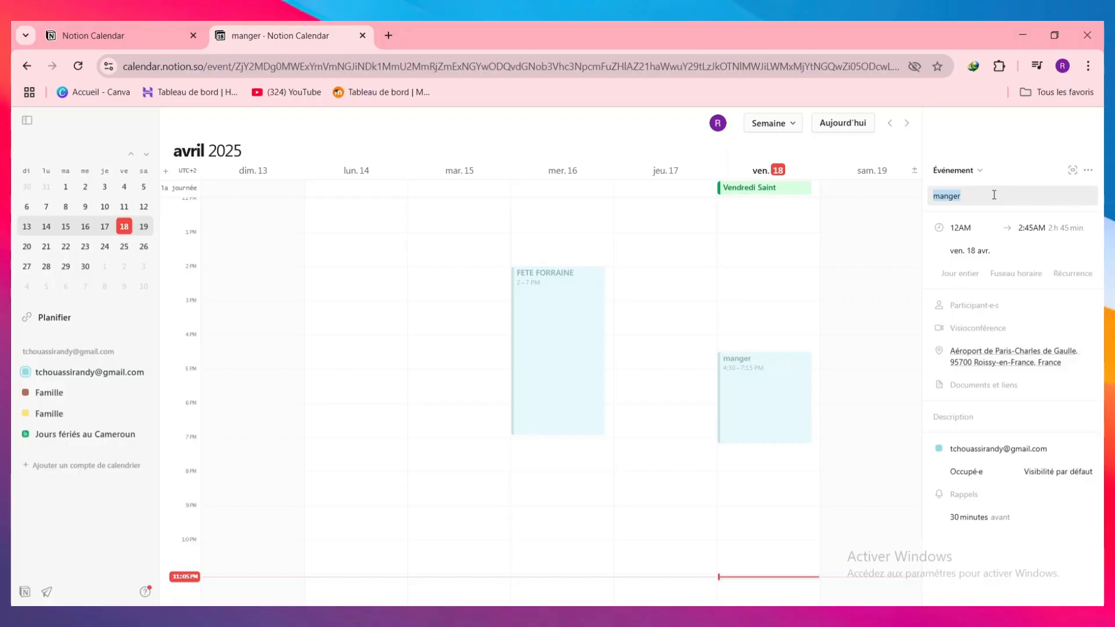
text(montan=)
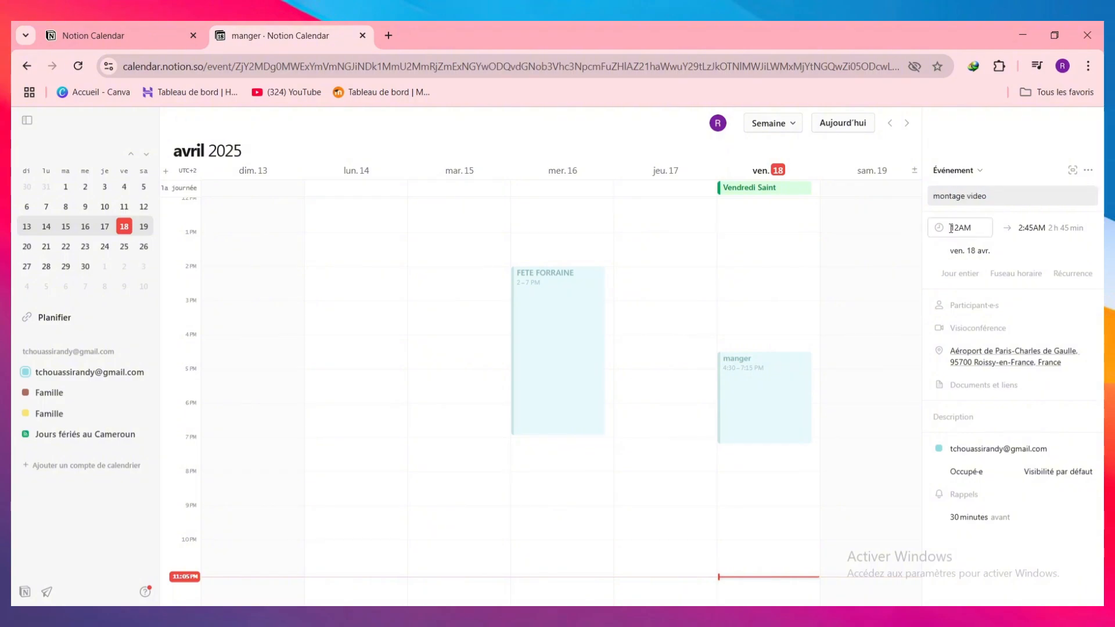
Set the "montage video" event to start at 1:15AM and end at 6PM
click(951, 228)
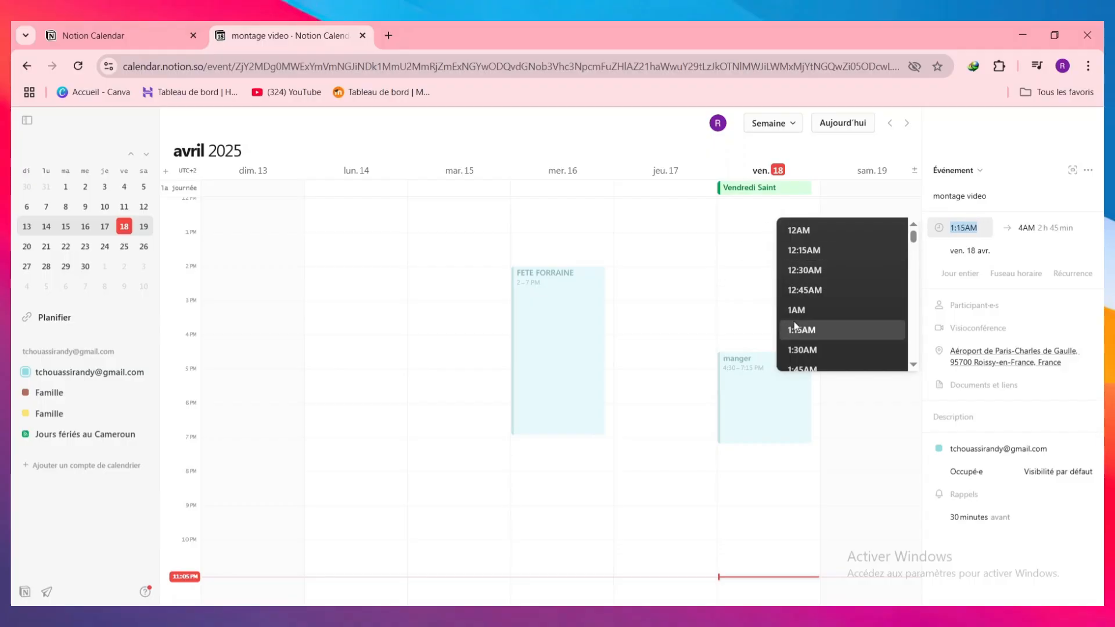
click(795, 328)
click(1045, 229)
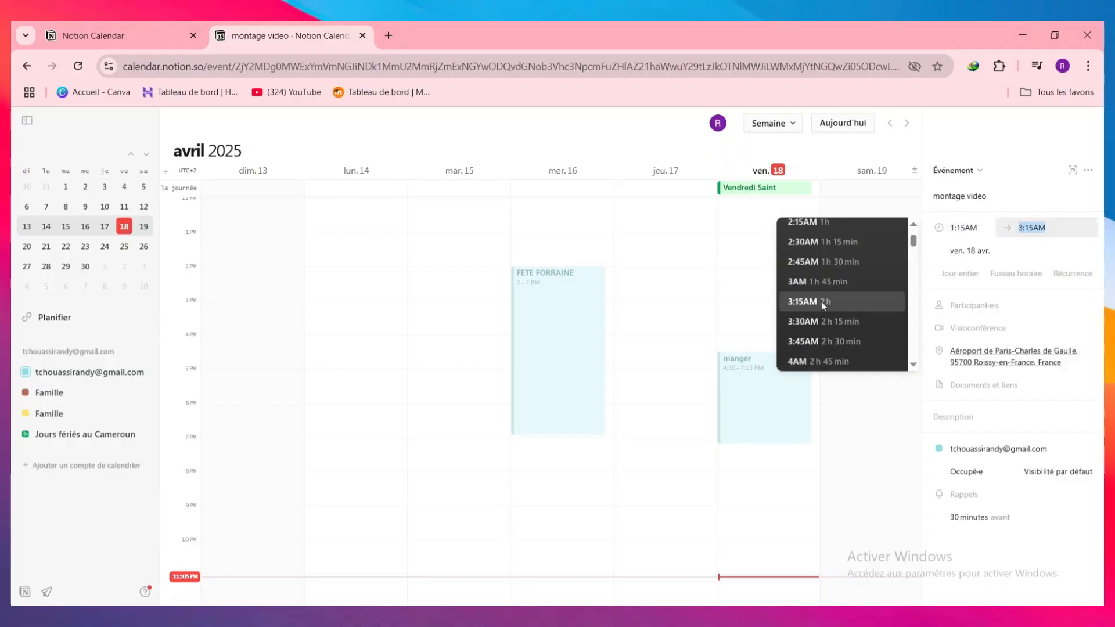
scroll(820, 301, down, 3)
scroll(825, 290, down, 15)
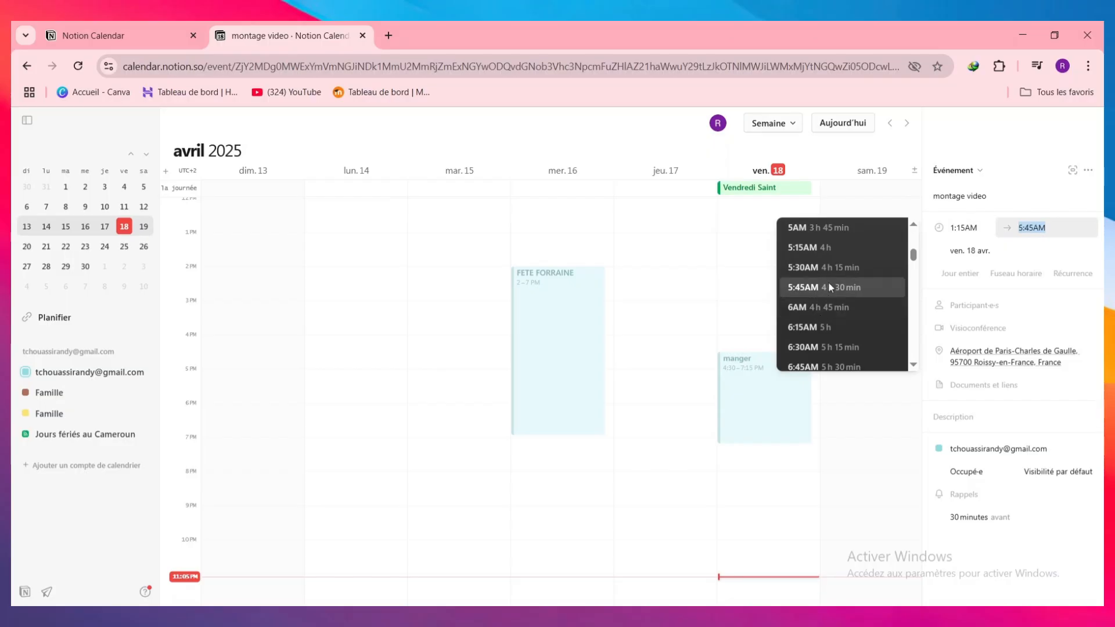
click(823, 262)
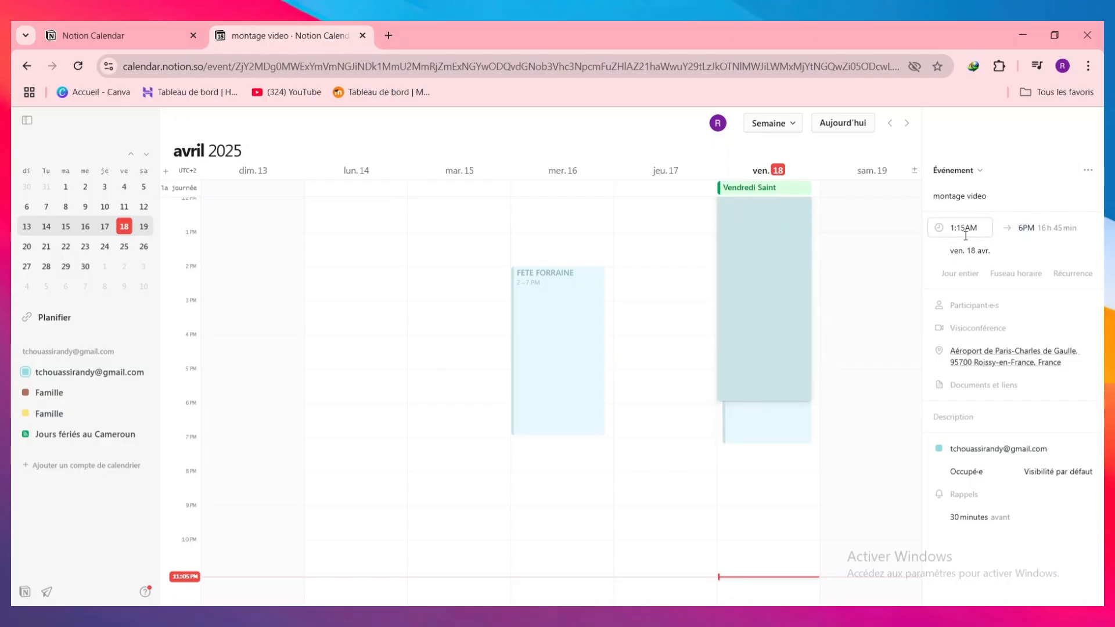
Check the time zone of the "montage video" event and make it repeat every 3 weeks on Friday, never ending
click(1018, 274)
click(978, 295)
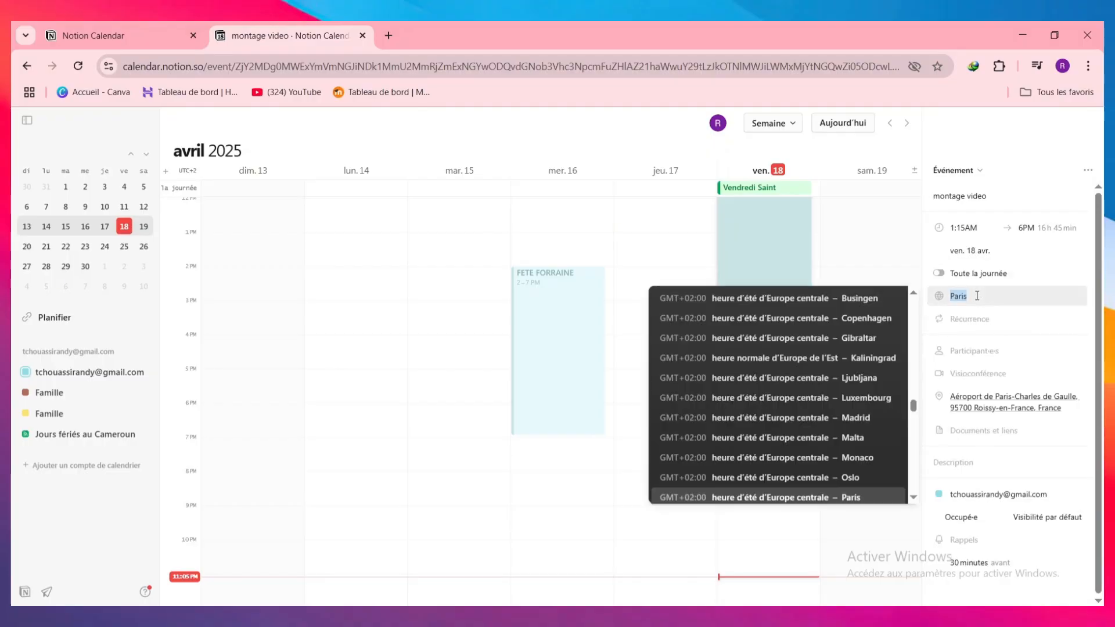
click(1001, 297)
click(1008, 319)
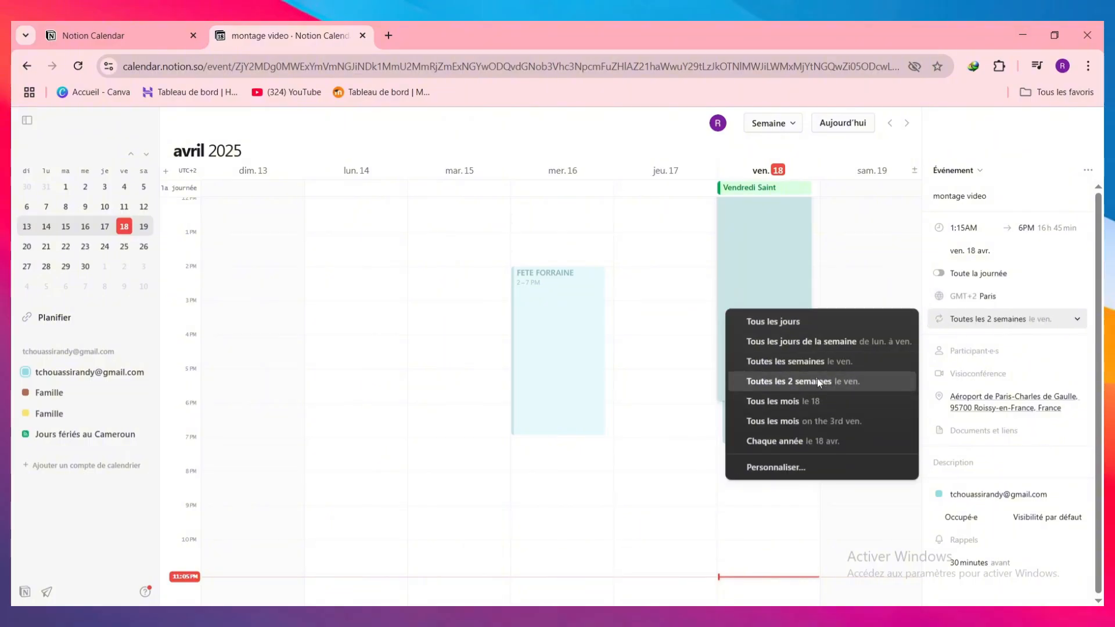
click(795, 468)
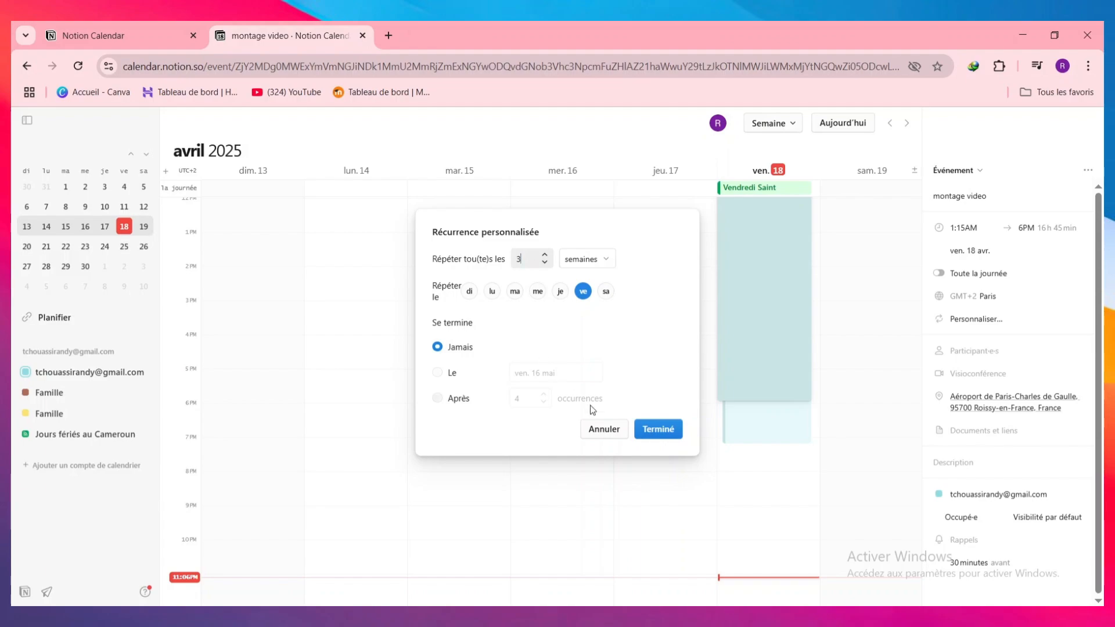
click(675, 441)
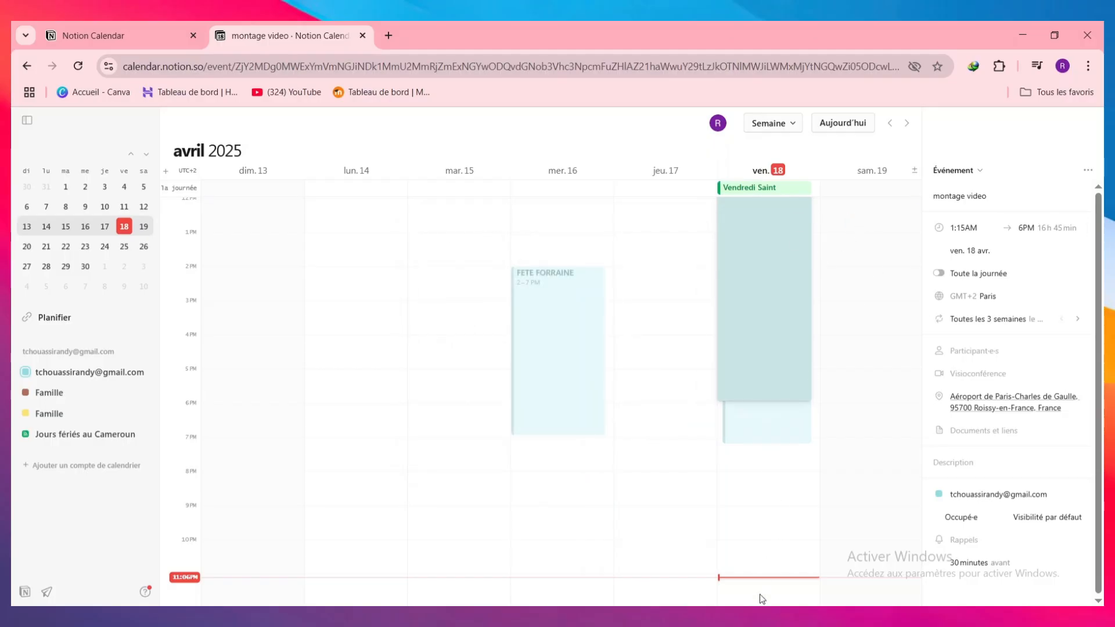
View the following week, 20–26 April 2025, and close the event details
click(906, 123)
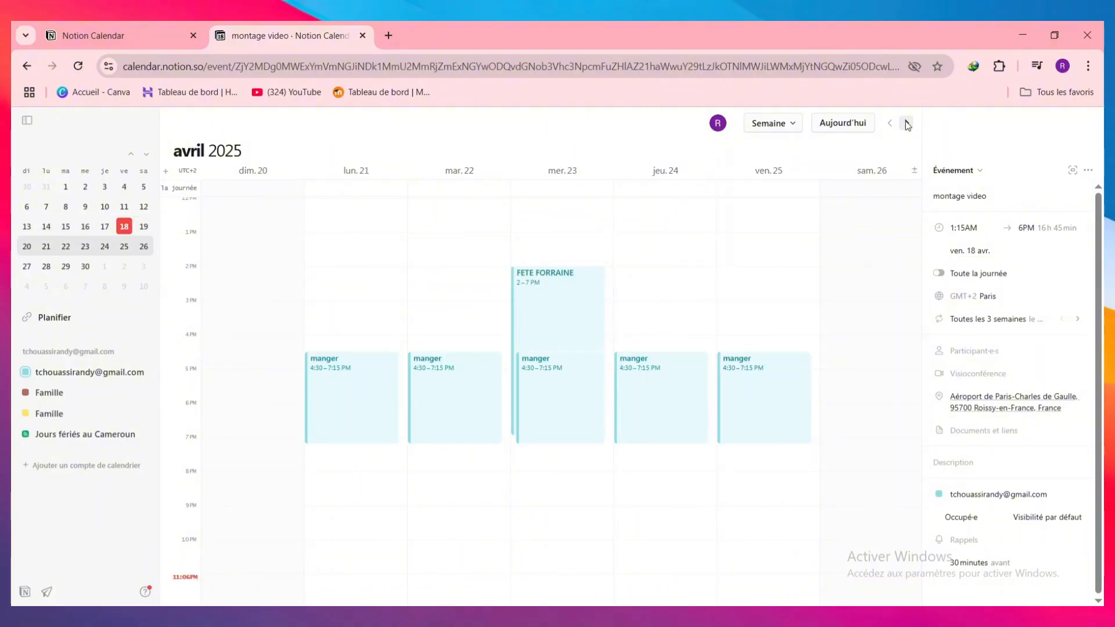
key(Escape)
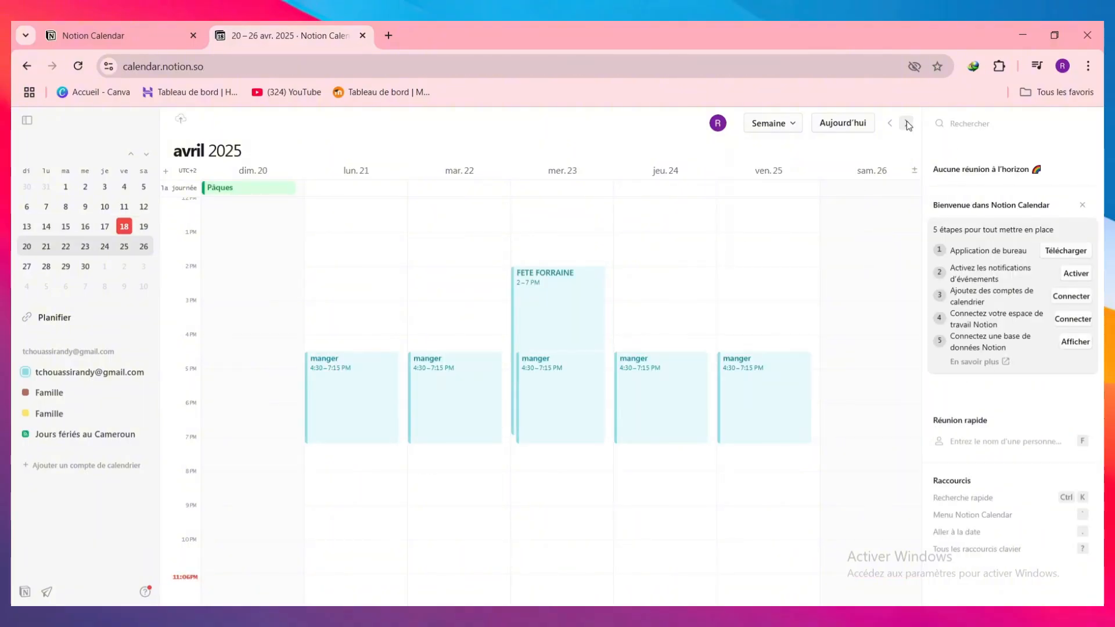
Return to the current week, 13–19 April 2025, reopen the "montage video" event and try to add a participant by name
click(906, 122)
key(t)
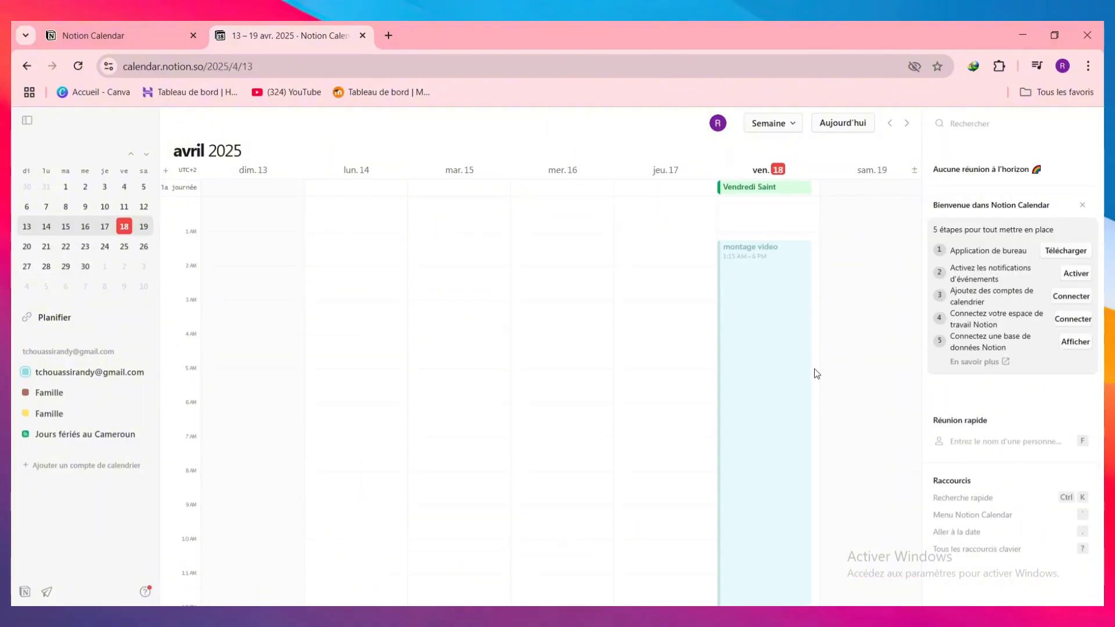
click(765, 375)
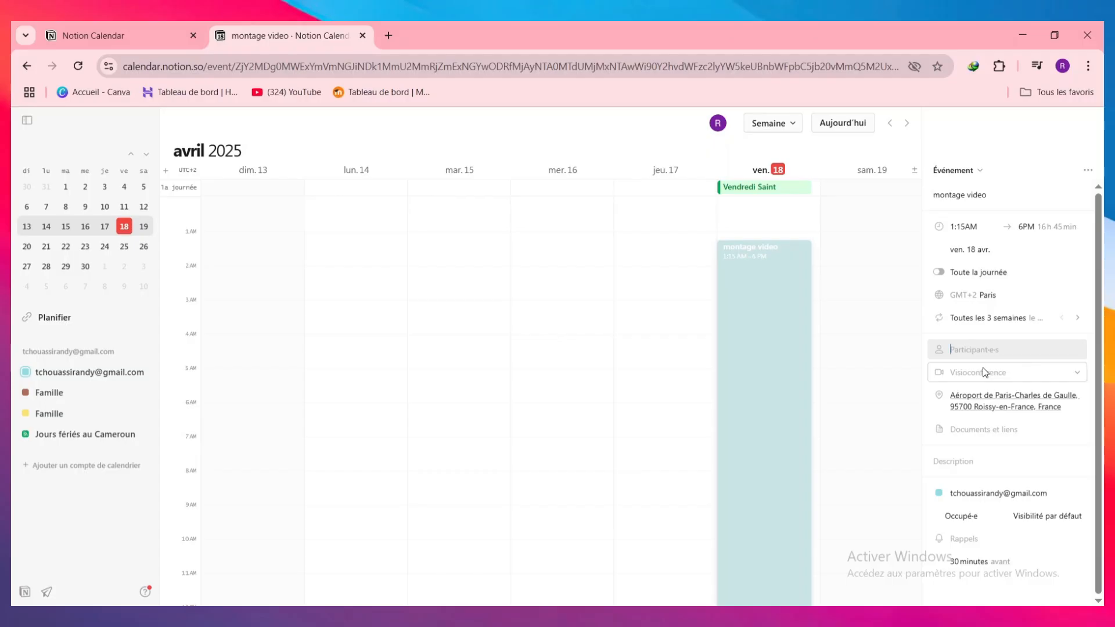
text(henry)
key(Escape)
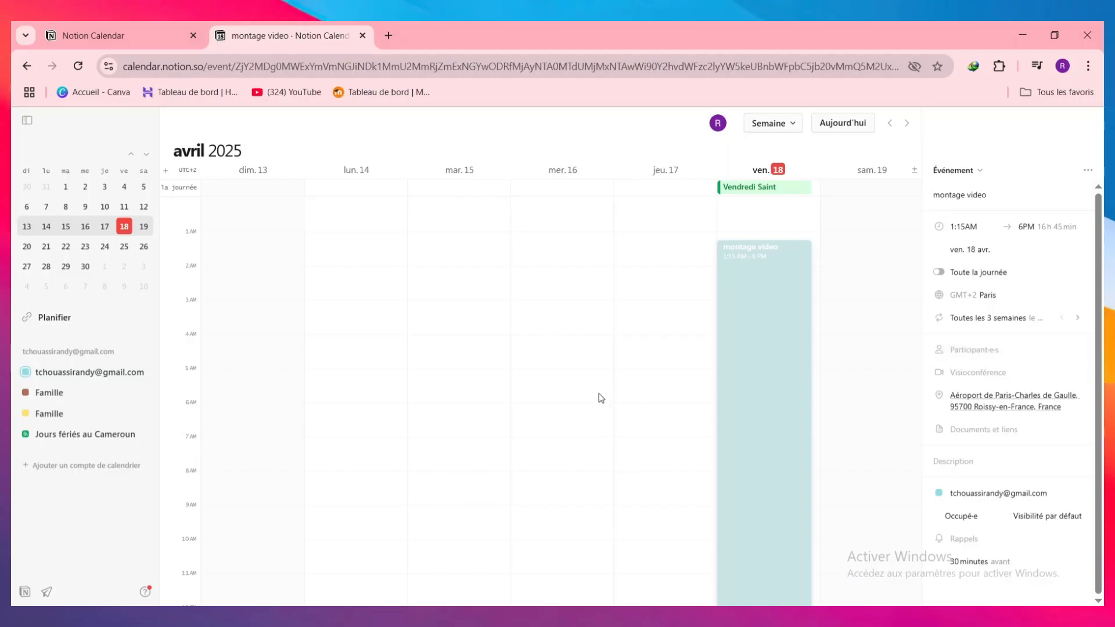
Add Google Meet conferencing to this "montage video" occurrence and enable automatic Google Meet links for future events
click(959, 372)
click(869, 376)
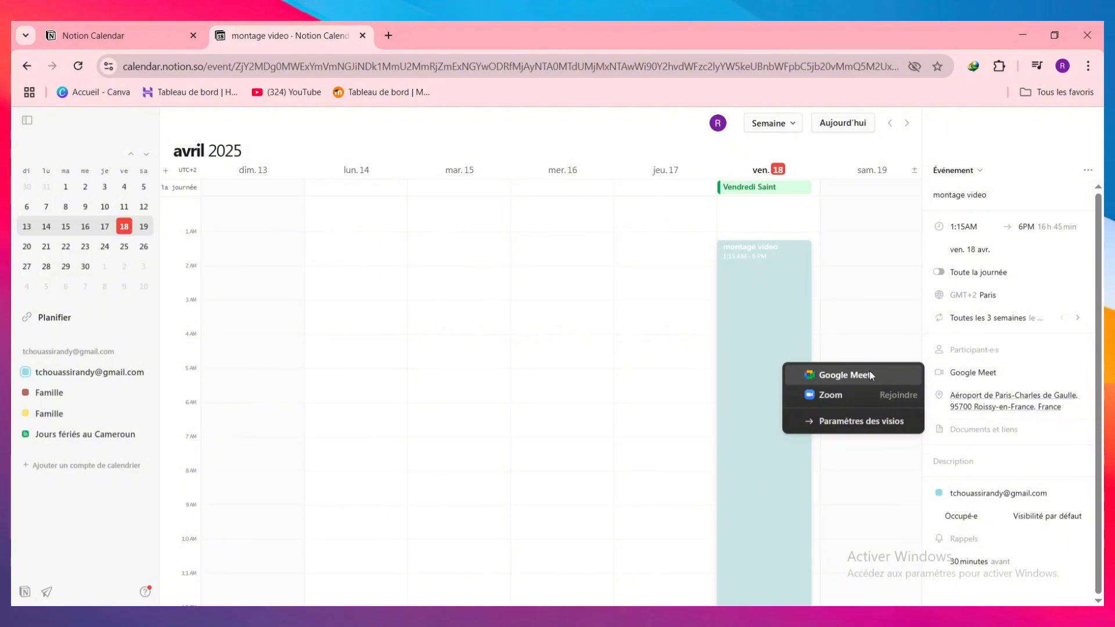
click(869, 375)
click(576, 369)
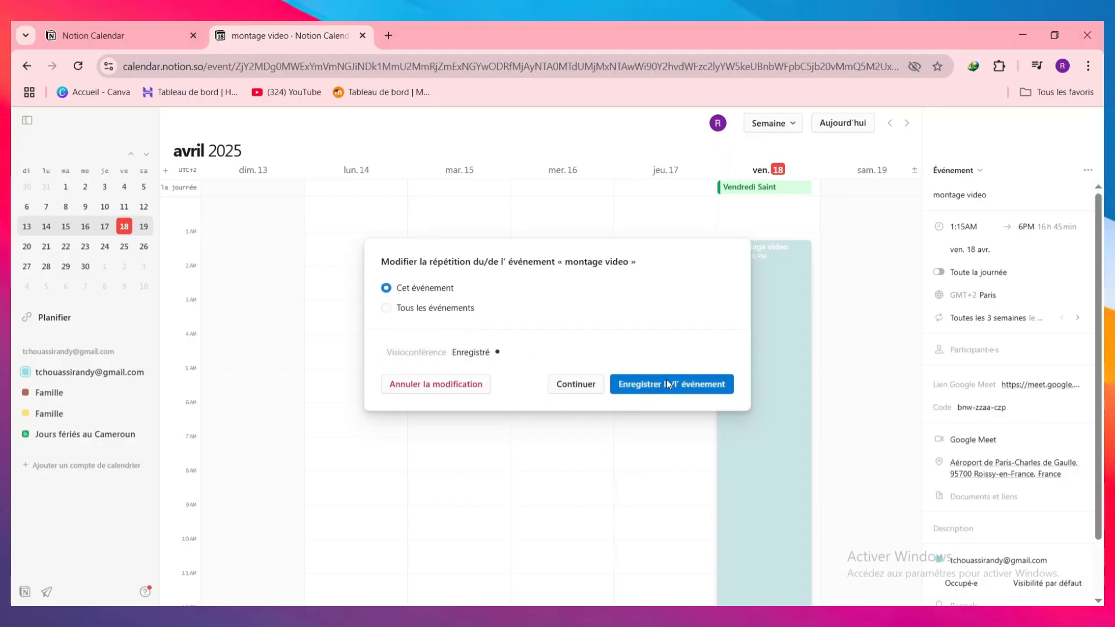
click(574, 385)
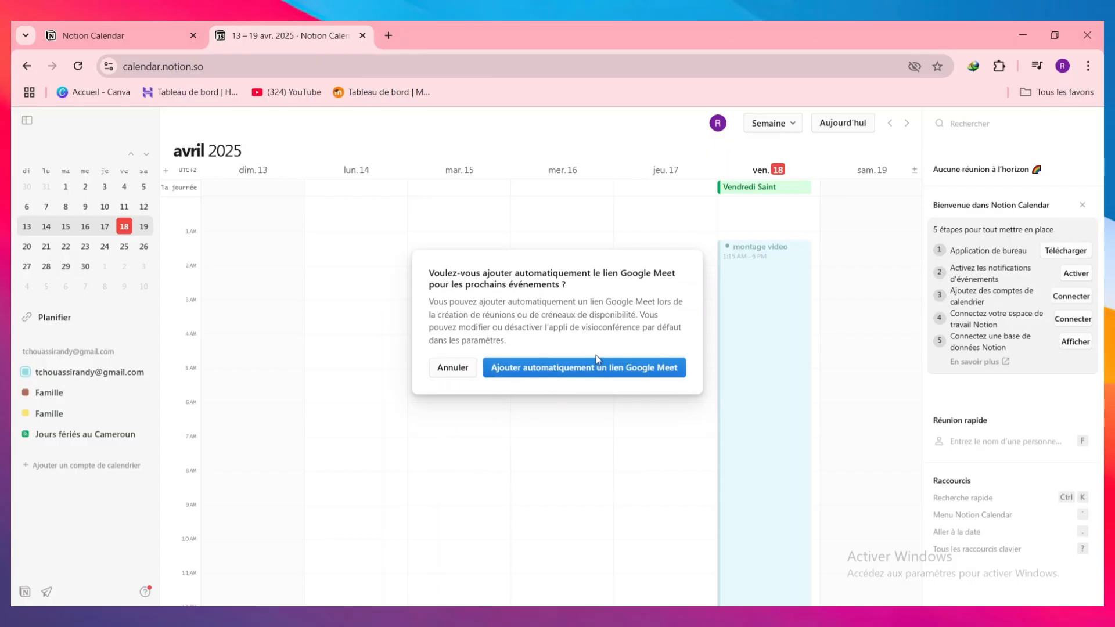
click(571, 372)
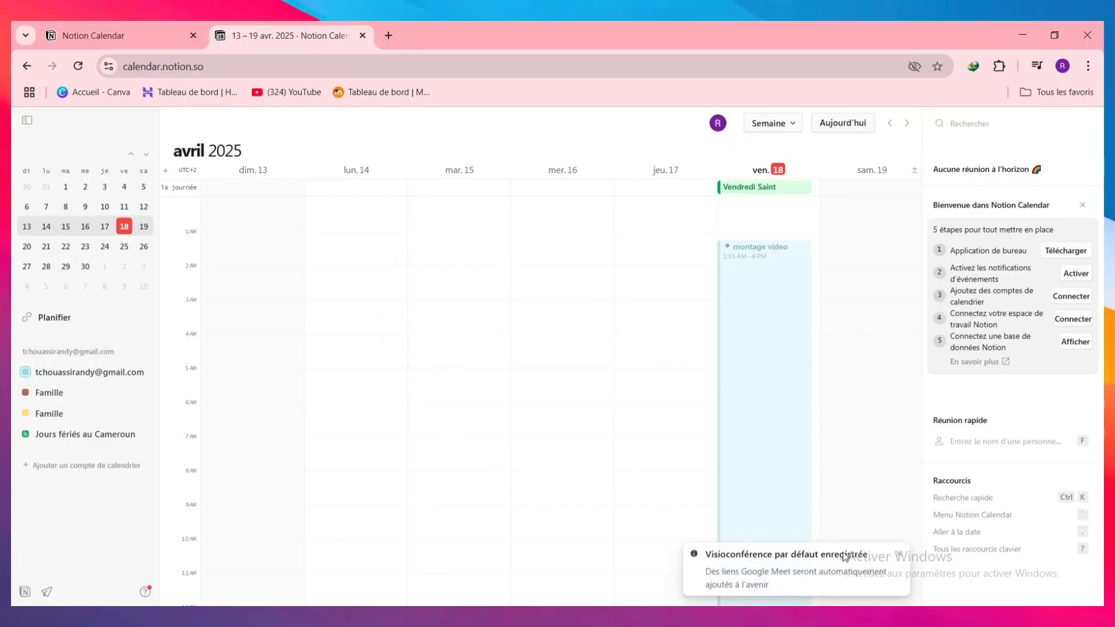
Reopen the "montage video" event and try to add "sop" to its documents and links for this occurrence only
click(762, 388)
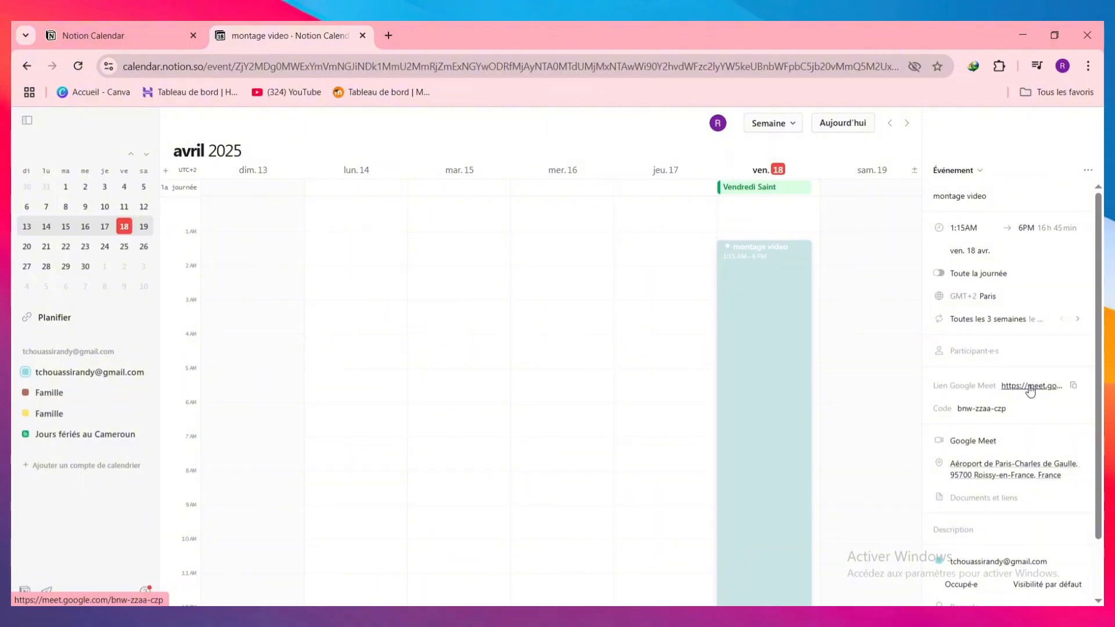
scroll(1019, 392, down, 1)
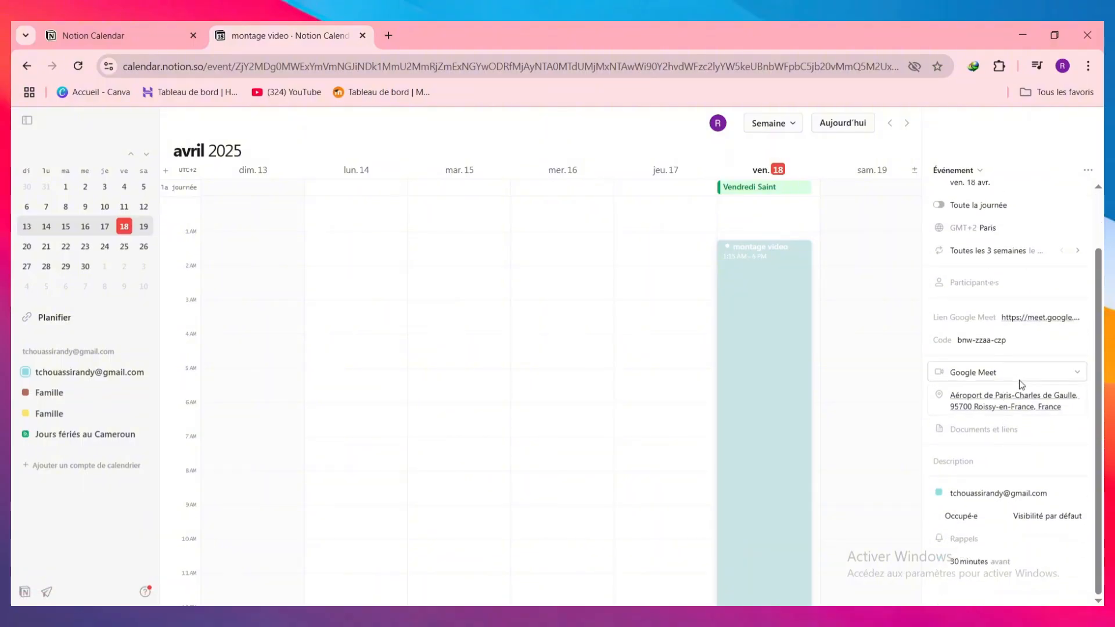
click(1051, 428)
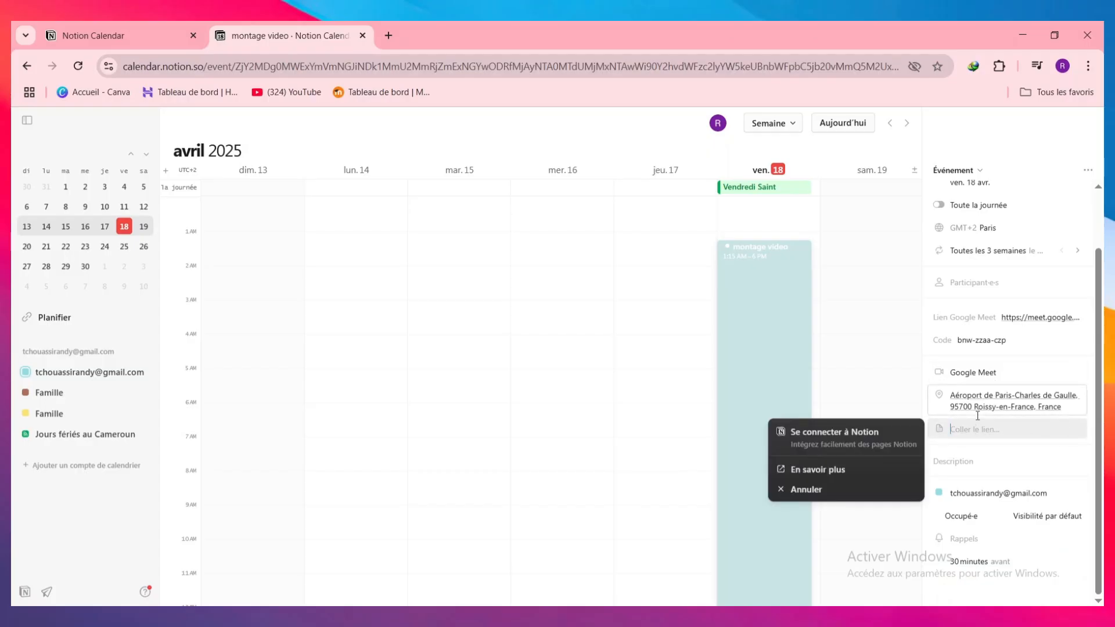
text(sop)
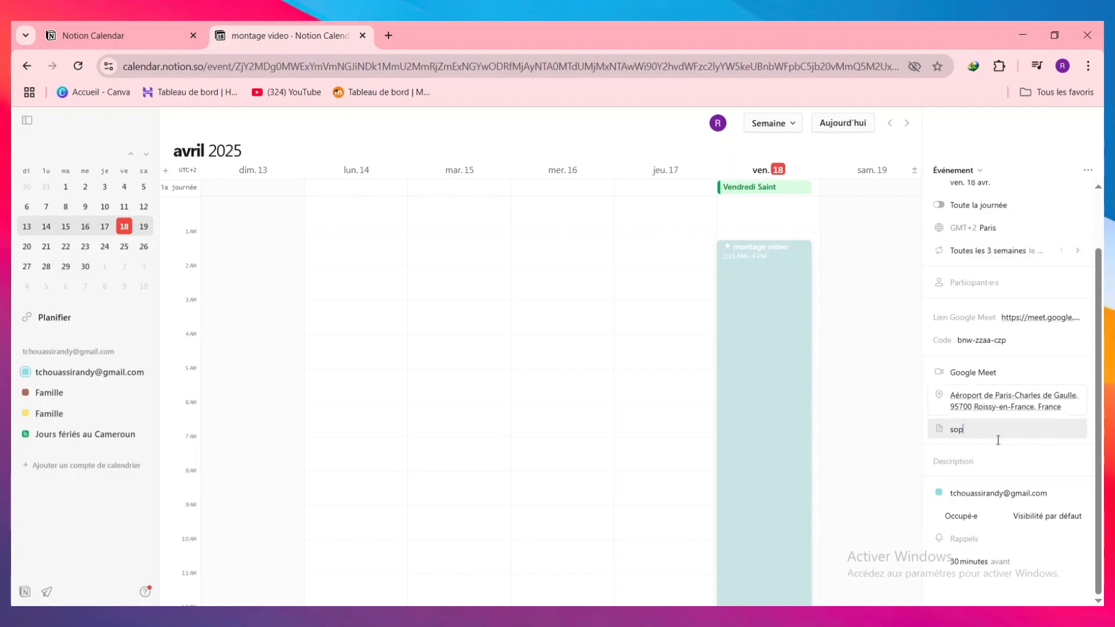
click(991, 459)
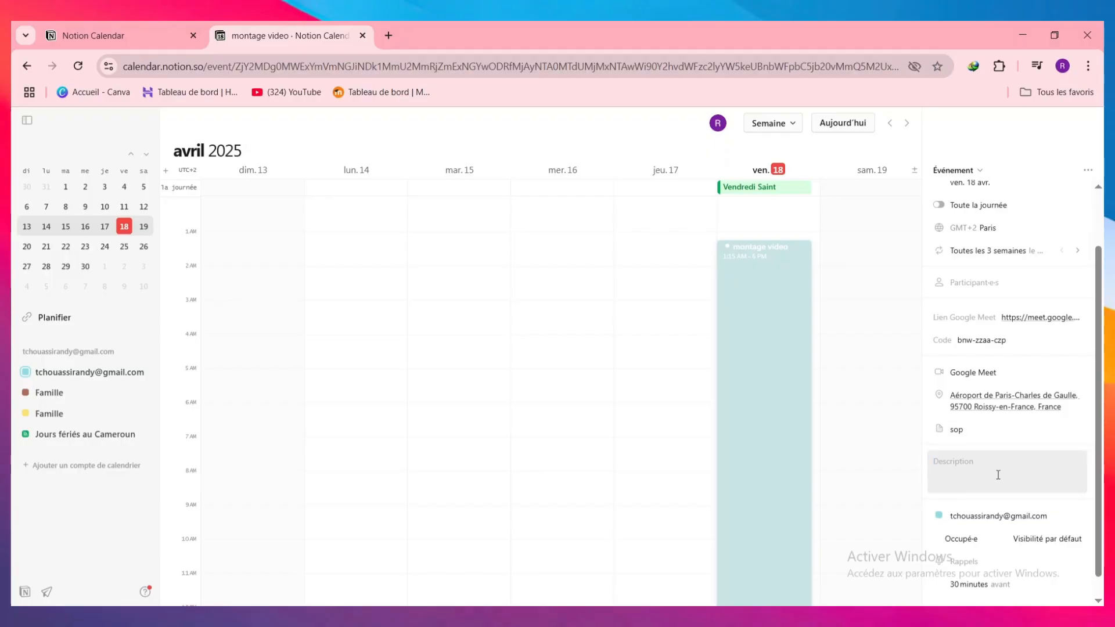
scroll(998, 475, down, 1)
click(980, 555)
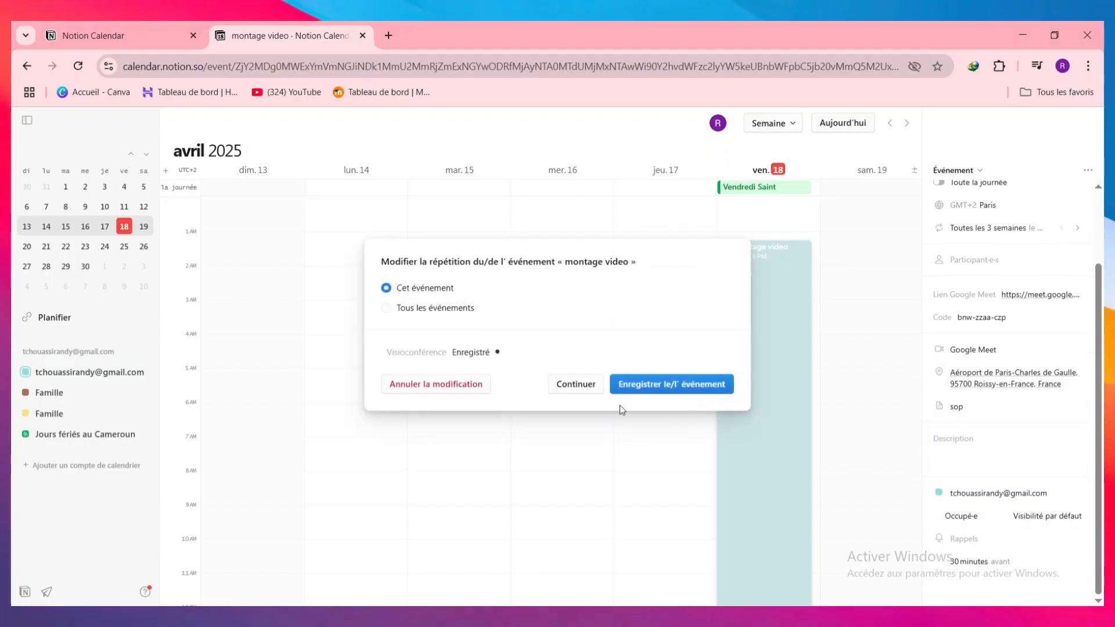
click(577, 385)
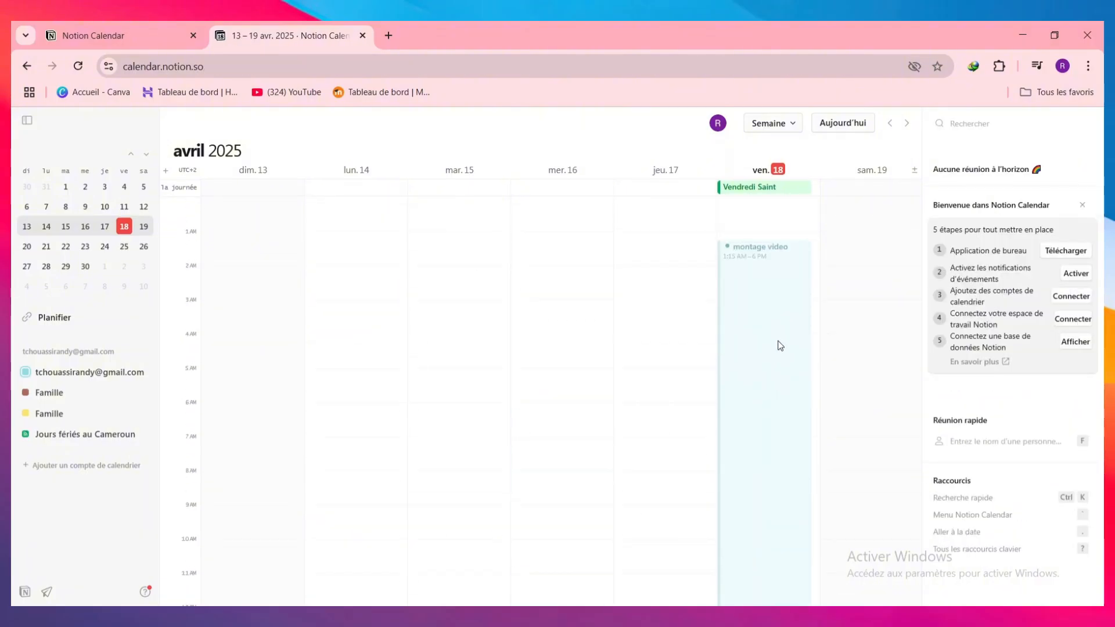
Move the "montage video" event on Friday 18 April to 12AM–4:45PM, applying the change to this occurrence only
drag(780, 345, 776, 303)
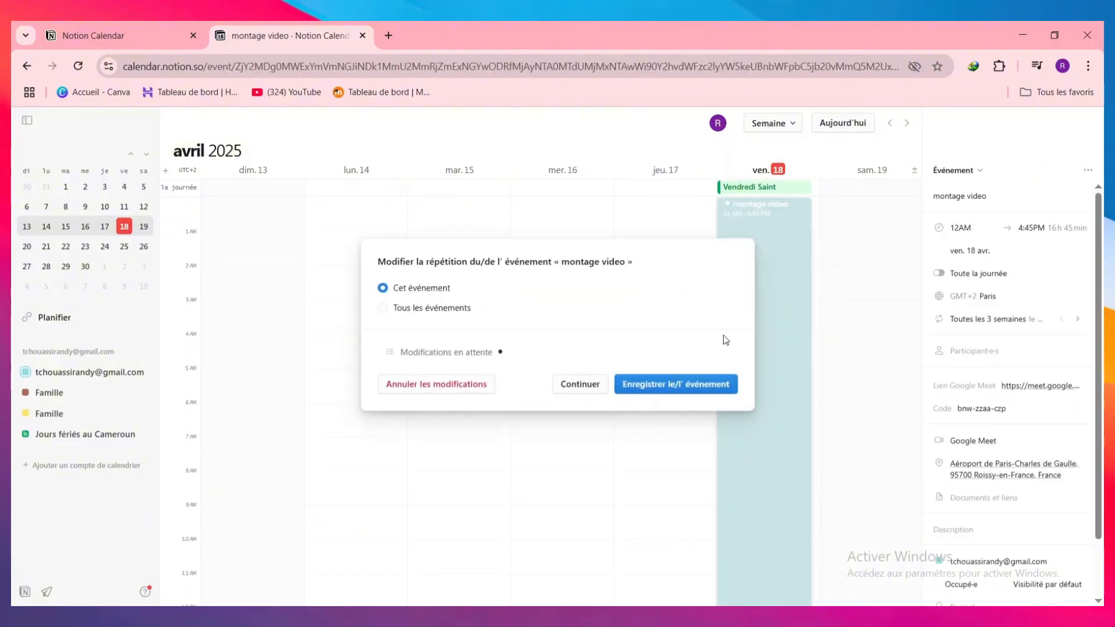
click(604, 378)
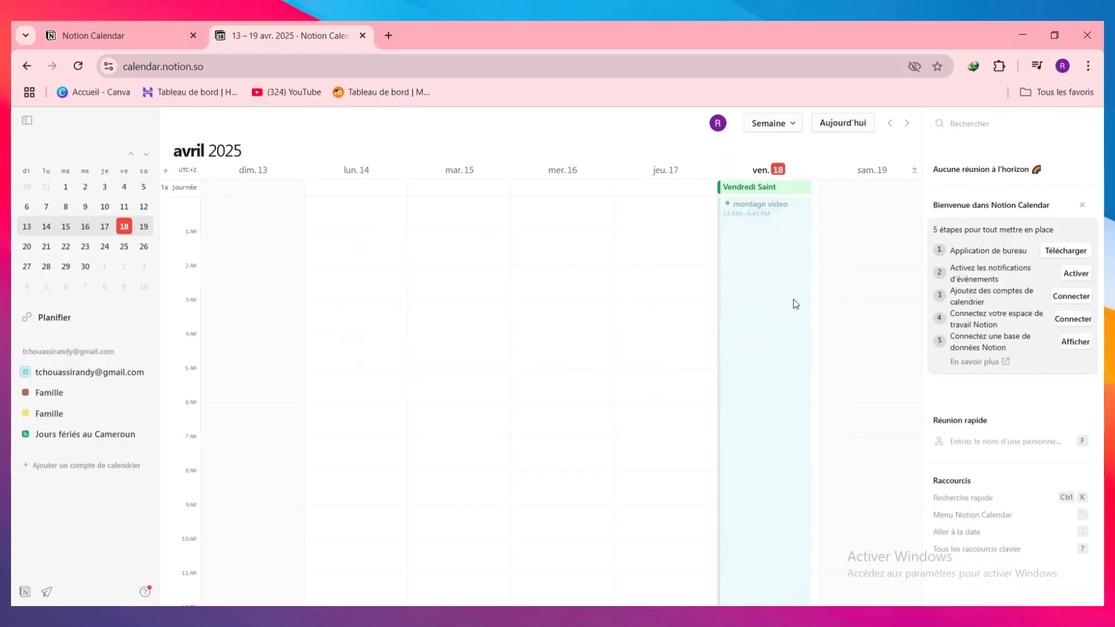
click(761, 221)
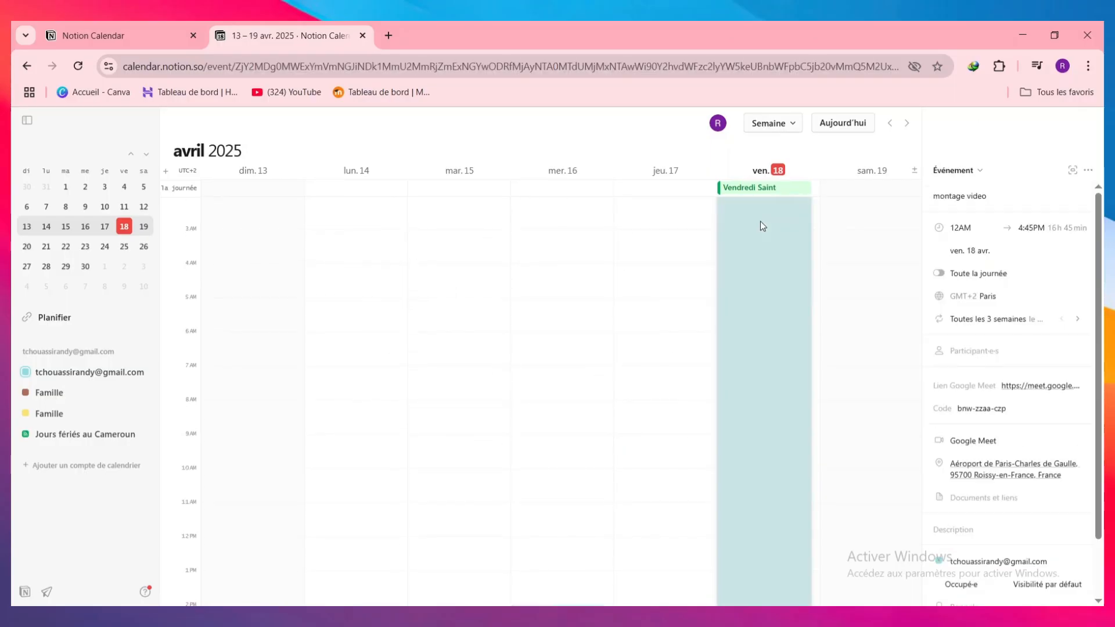
scroll(762, 209, down, 2)
click(762, 197)
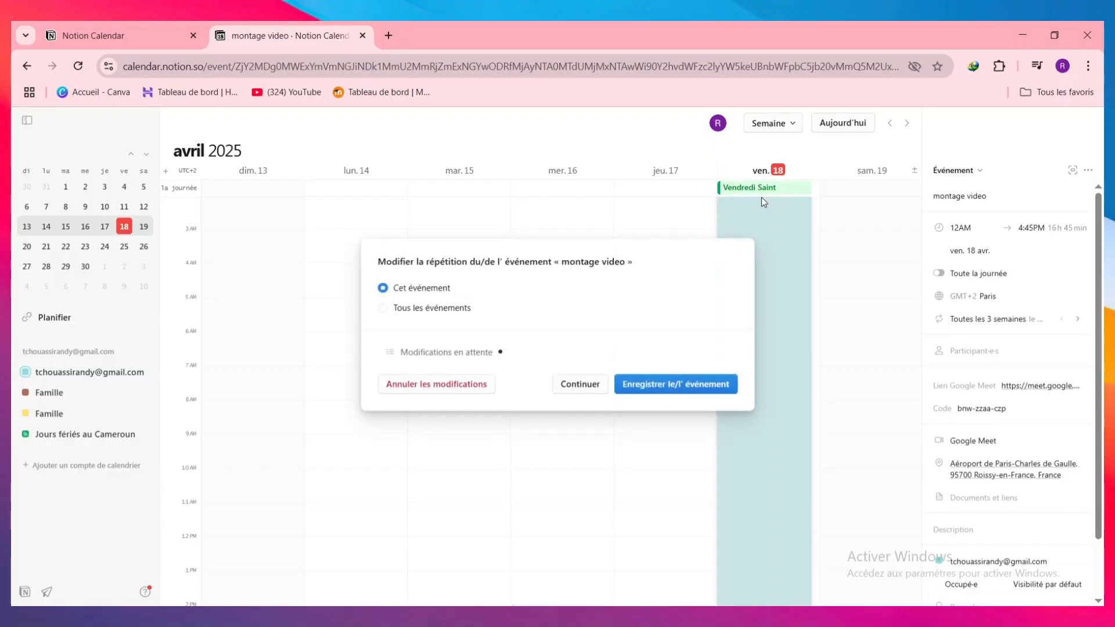
click(629, 384)
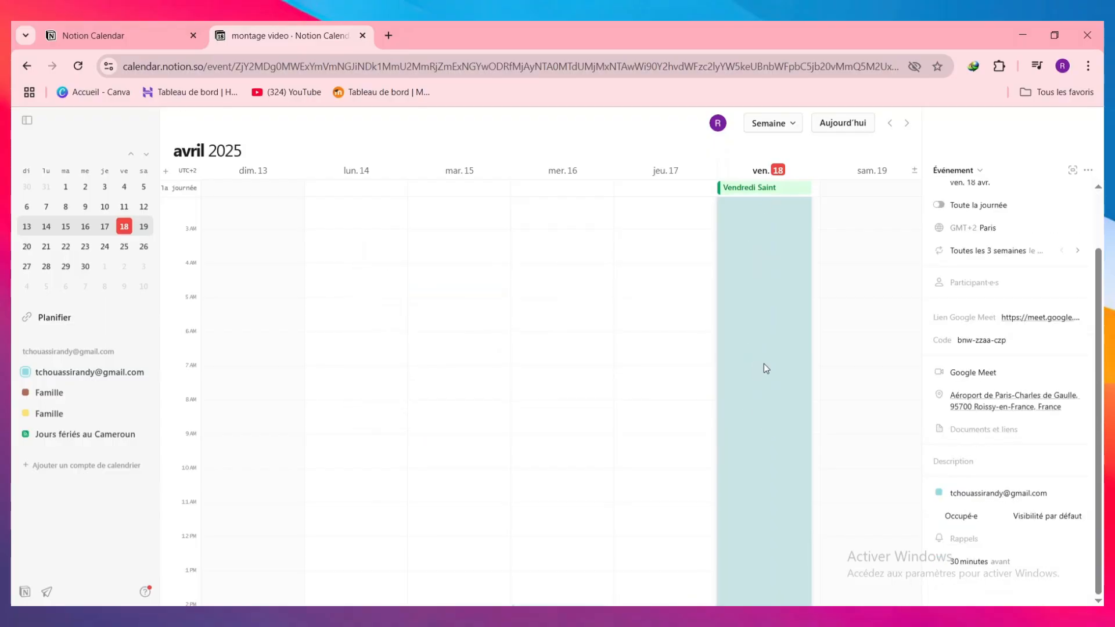